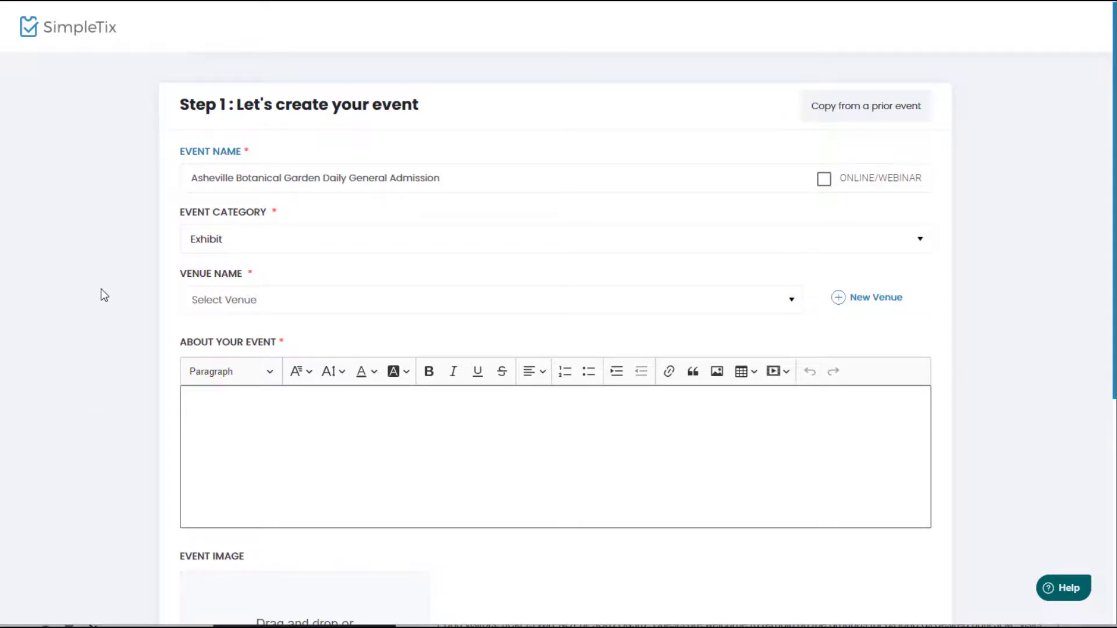
# Set the event category to Outdoors and the venue to Atlanta Botanical Garden
pyautogui.click(745, 244)
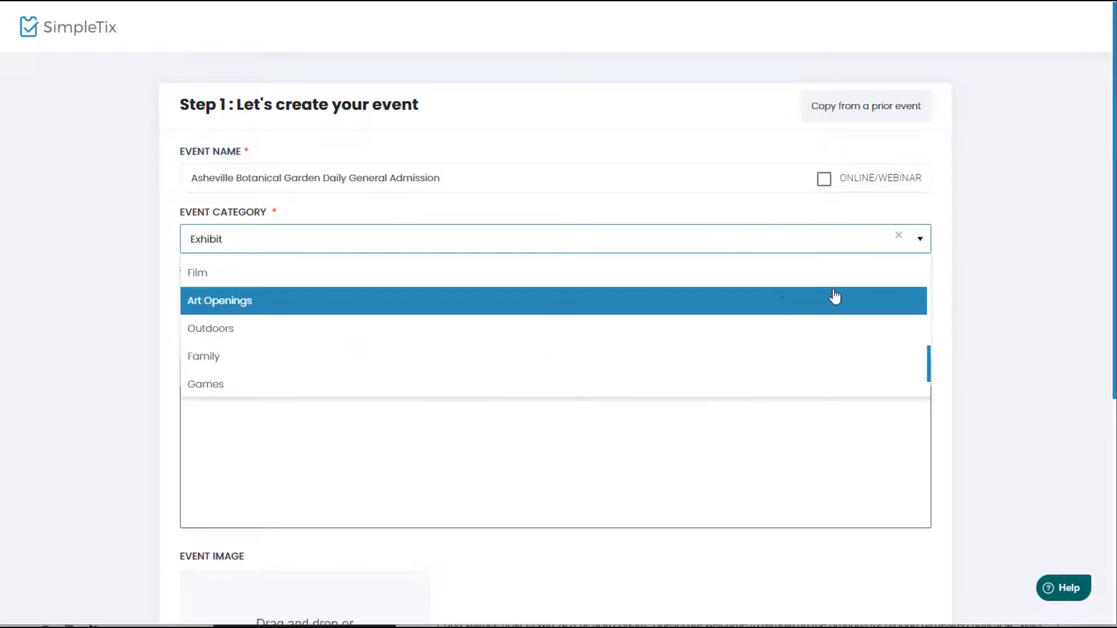
pyautogui.click(211, 330)
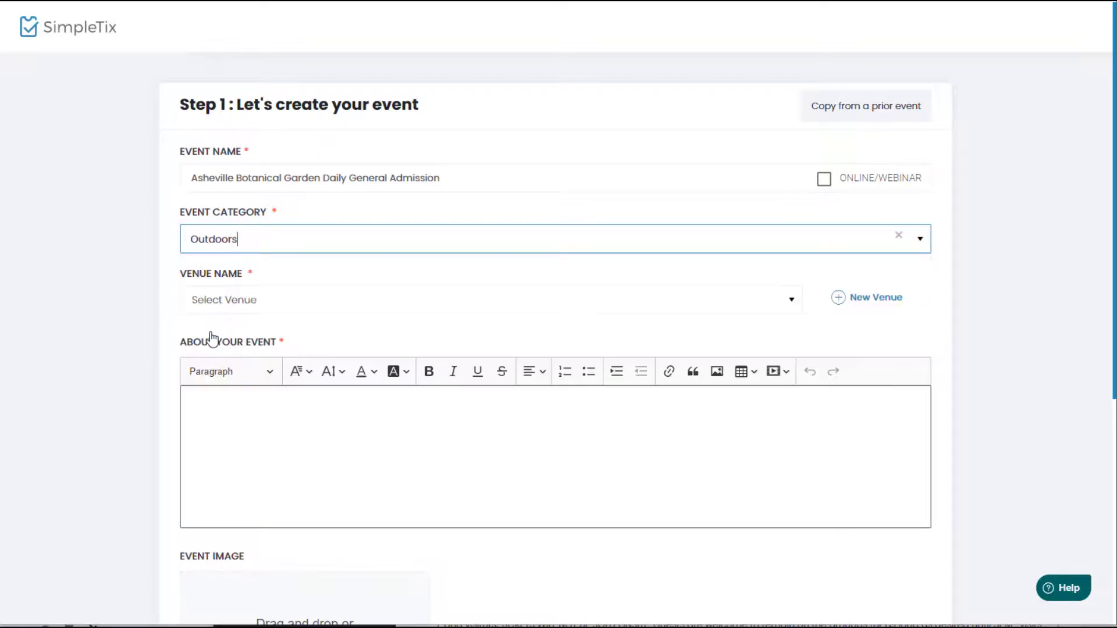
pyautogui.click(794, 301)
pyautogui.click(700, 352)
# Fill in the event description with the smoking, accessibility, length of visit, late arrival and food & drink information
pyautogui.click(661, 481)
pyautogui.scroll(-1, 661, 482)
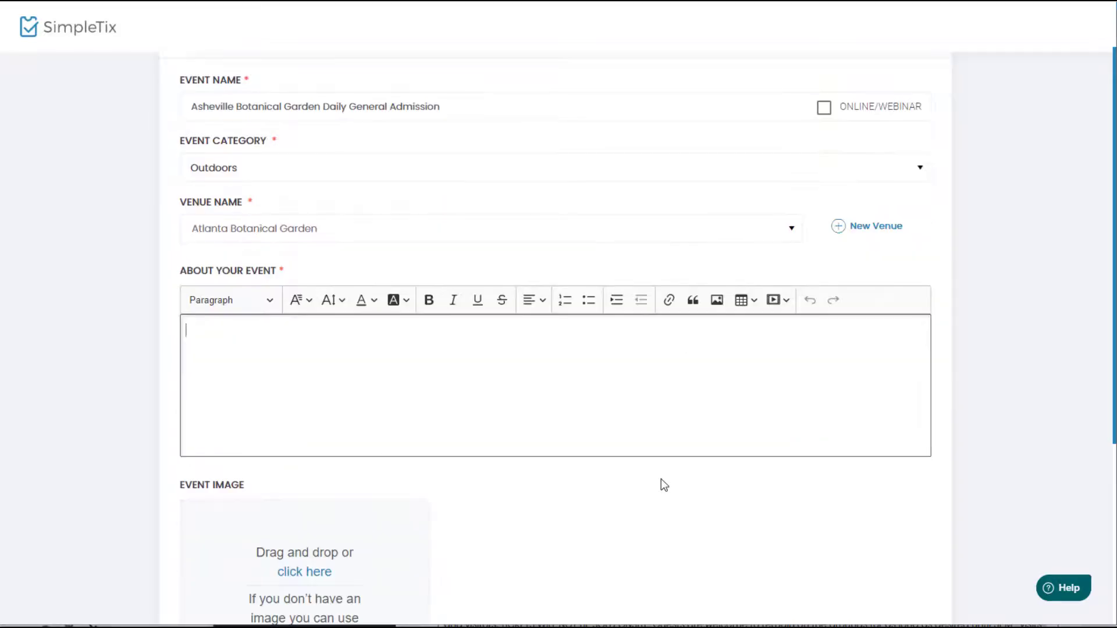
pyautogui.write('SMOKING We are a smoke-free environment. ACCESSIBILITY Many of our paths are accessible for people with disabilities. We are unable to offer wheelchairs at this time, please plan to bring your own. LENGTH OF VISIT Typically, visitors spend approximately 2 hours exploring the gardens and grounds. Guests are welcome to stay as long as desired. WHAT IF I AM LATE? Please arrive during designated time. However, if running late, provide proof of admission at the gate, and if space allows, you will be granted entry. FOOD & DRINK Food & drink will not be available at this time. Guests are welcome to bring their own food/drink for consumption on-site. Visitors are asked to carry out what they carry in.')
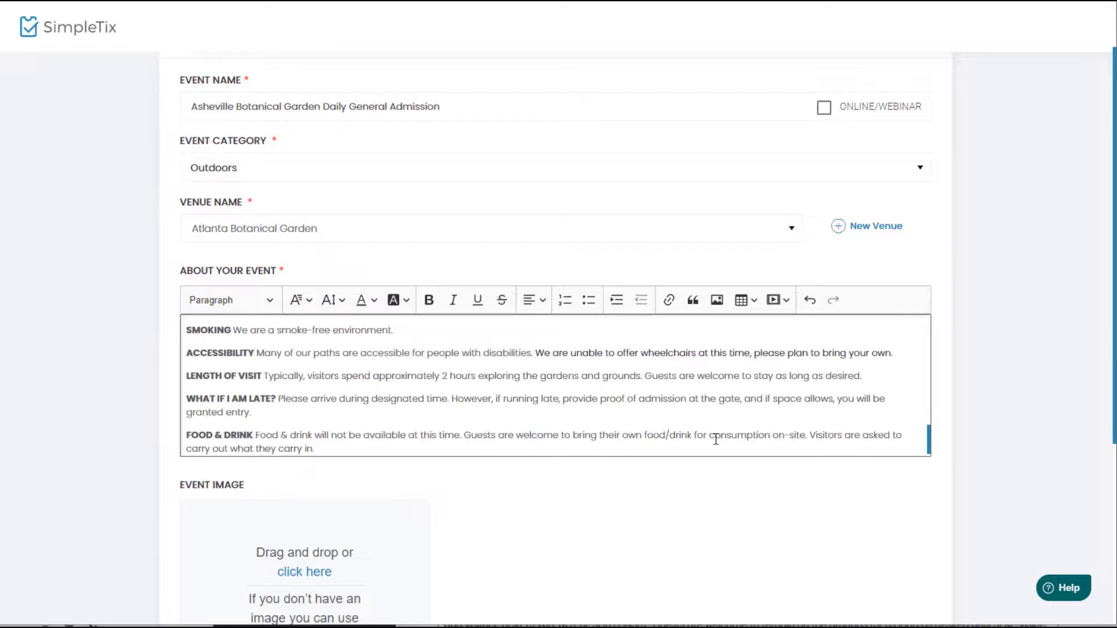
# Add the garden sculpture photo from the File Explorer window as the event image, accept its crop and continue to ticket setup
pyautogui.scroll(-2, 716, 506)
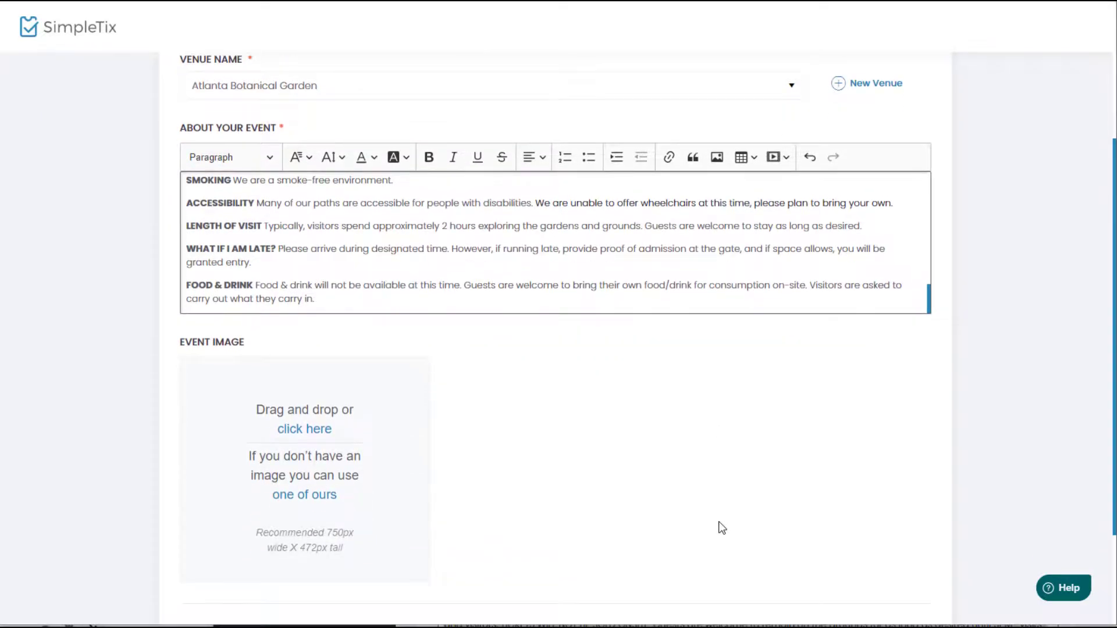
pyautogui.hotkey('alt', 'Tab')
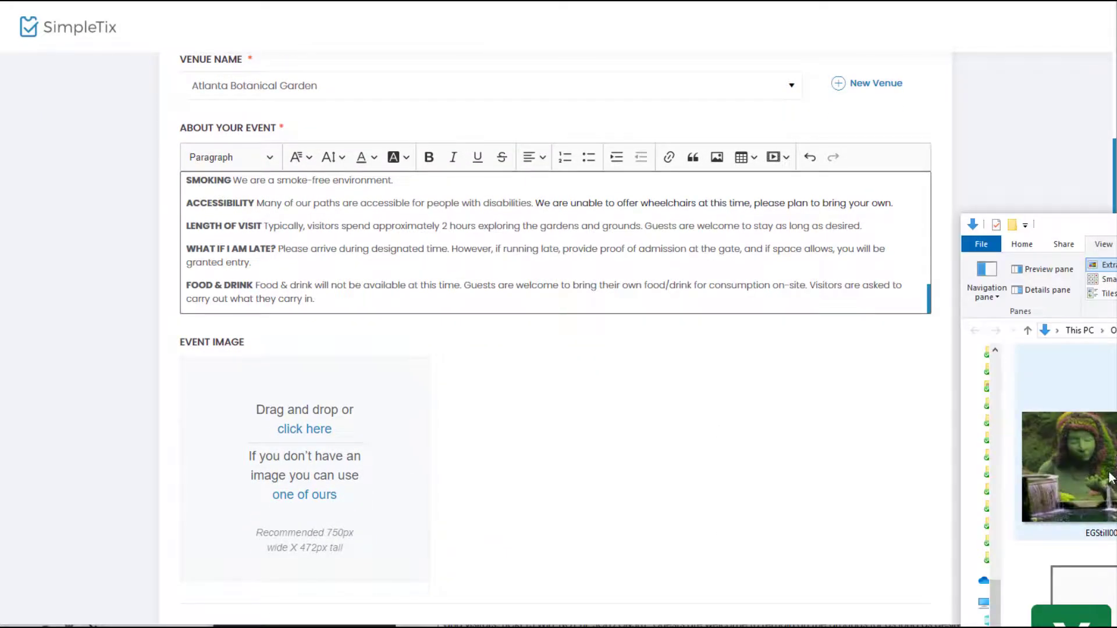
pyautogui.moveTo(1110, 478); pyautogui.dragTo(316, 468)
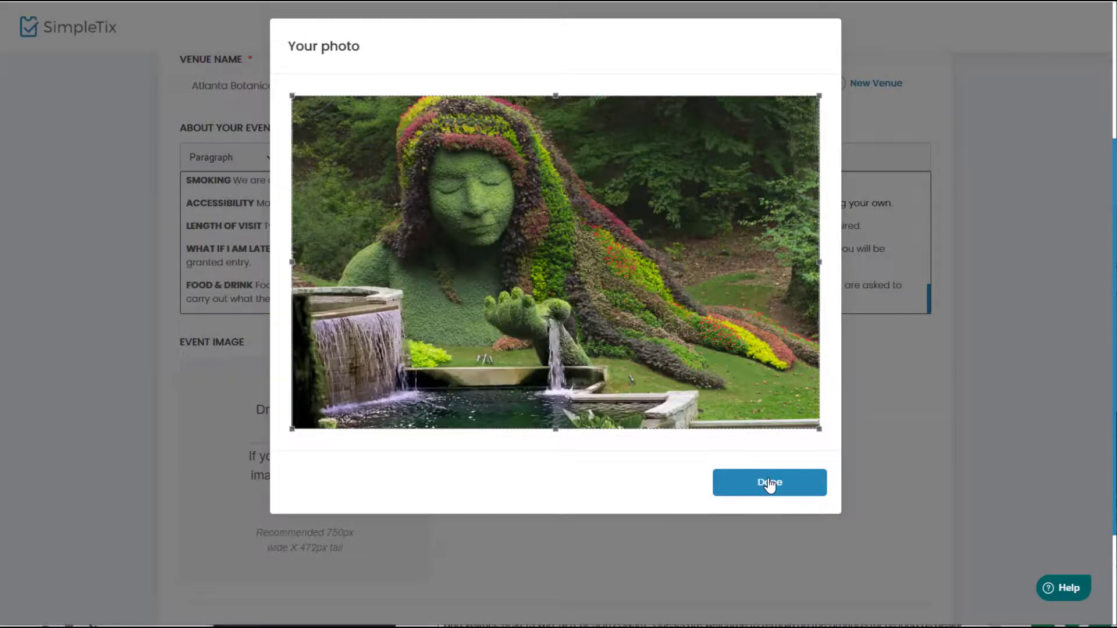
pyautogui.click(770, 483)
pyautogui.click(867, 573)
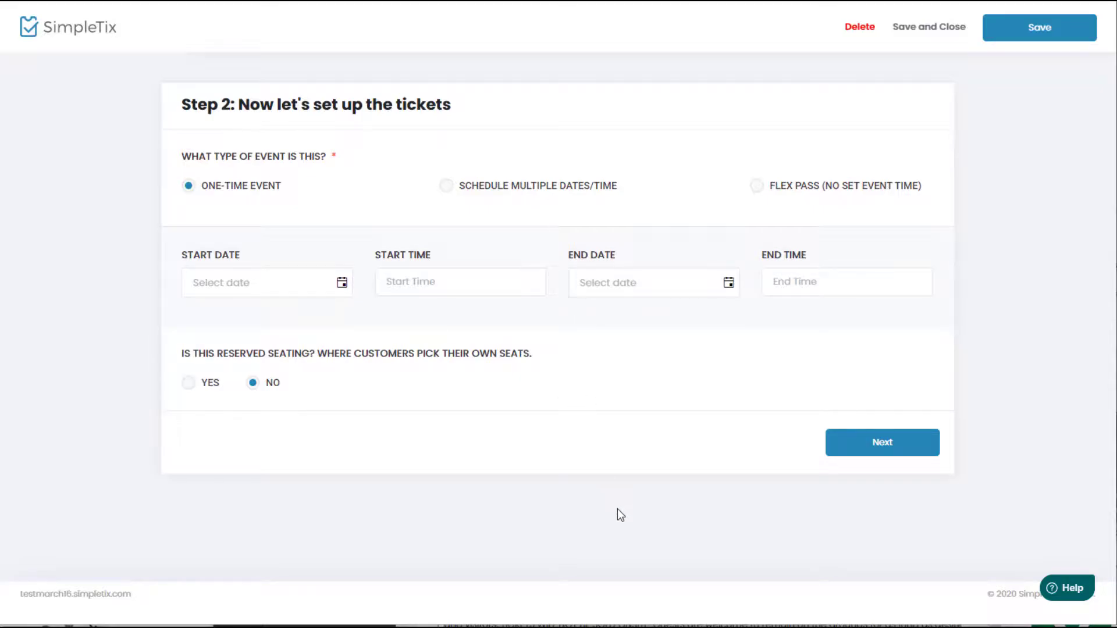
# Make the event type Schedule Multiple Dates/Time with a Weekly occurrence
pyautogui.click(564, 192)
pyautogui.click(364, 295)
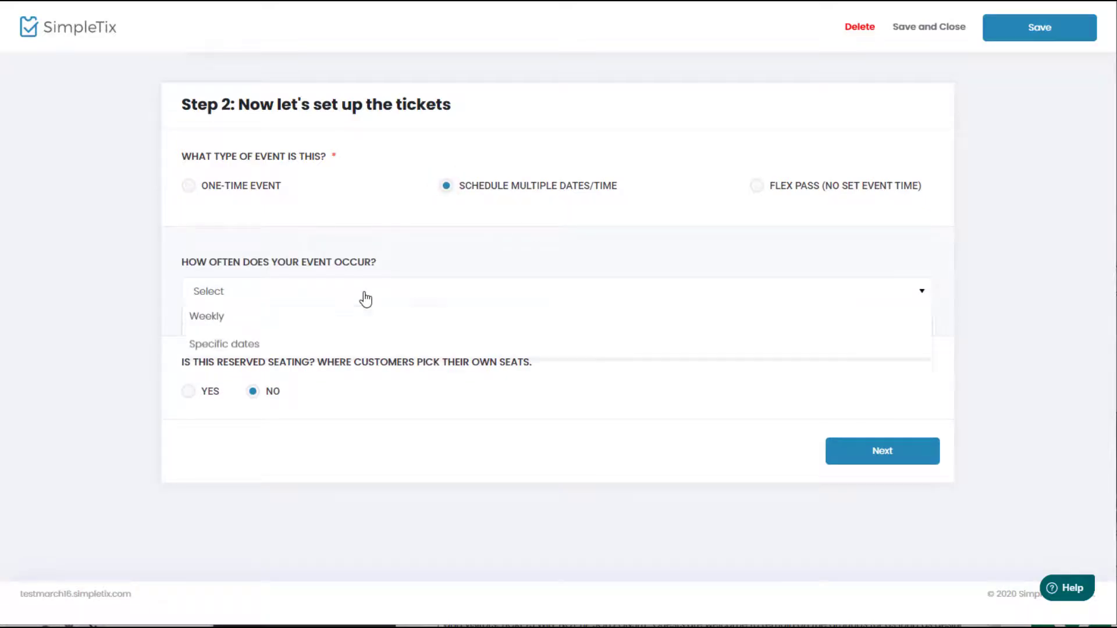
pyautogui.click(327, 363)
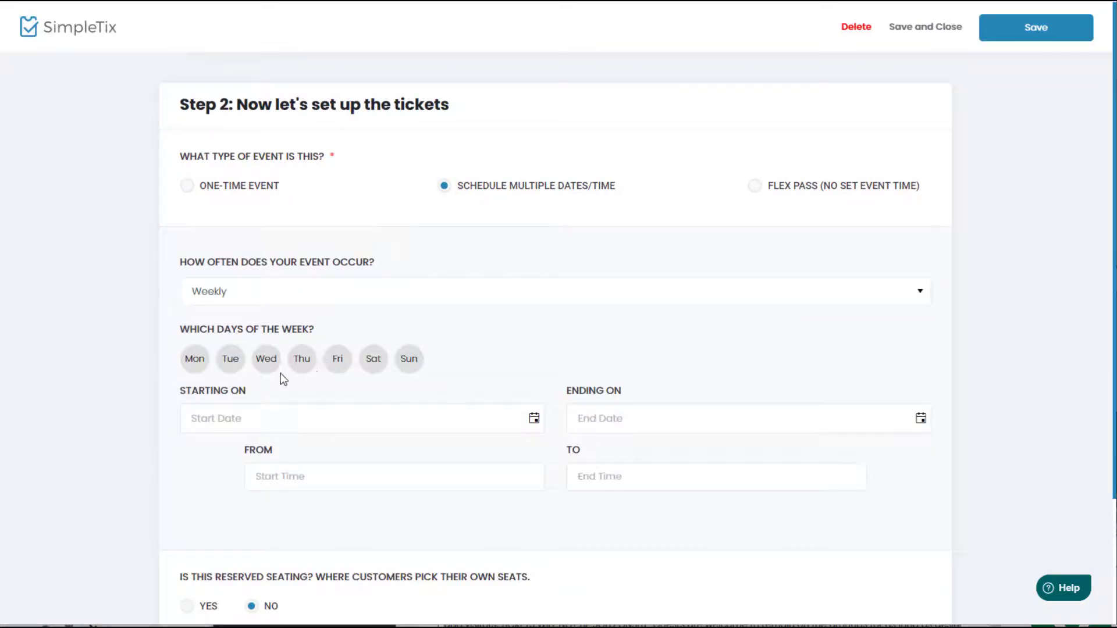
# Select Tuesday through Sunday as the days of the week on which the event occurs
pyautogui.click(233, 364)
pyautogui.click(266, 361)
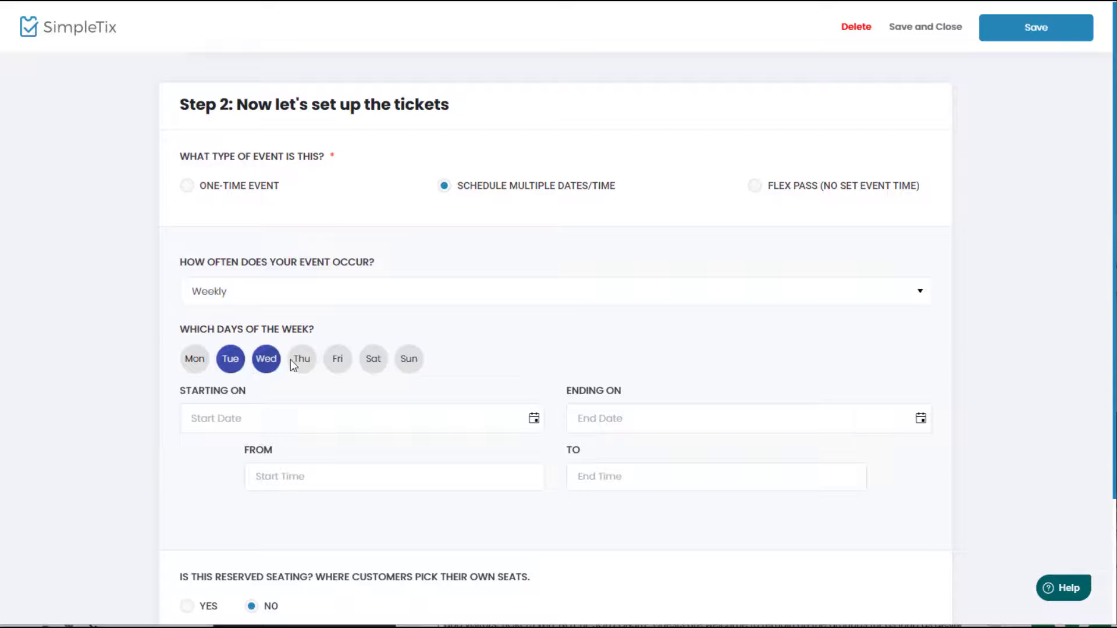
pyautogui.click(300, 361)
pyautogui.click(333, 361)
pyautogui.click(372, 364)
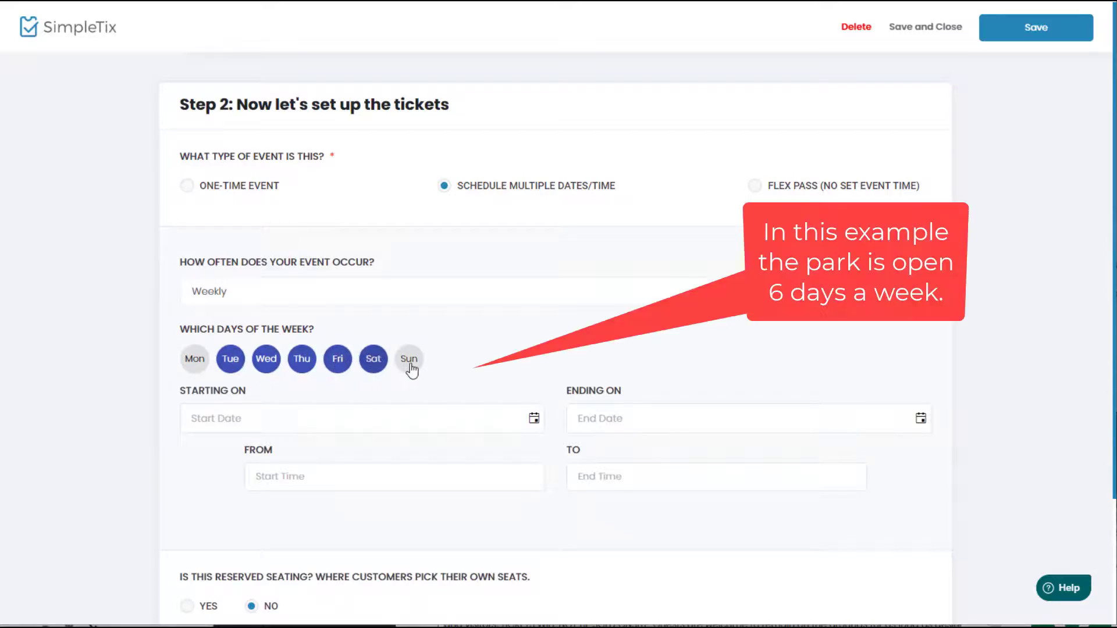
pyautogui.click(409, 366)
# Set the recurring schedule to start on 9/1/2020 and end on 10/31/2020
pyautogui.click(534, 420)
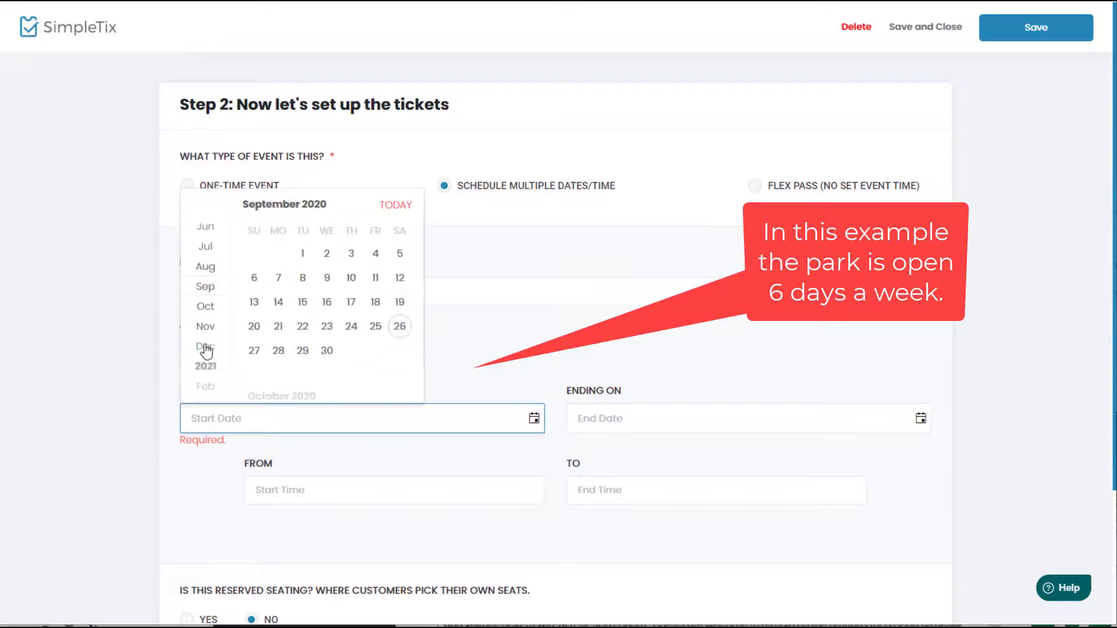
pyautogui.click(302, 254)
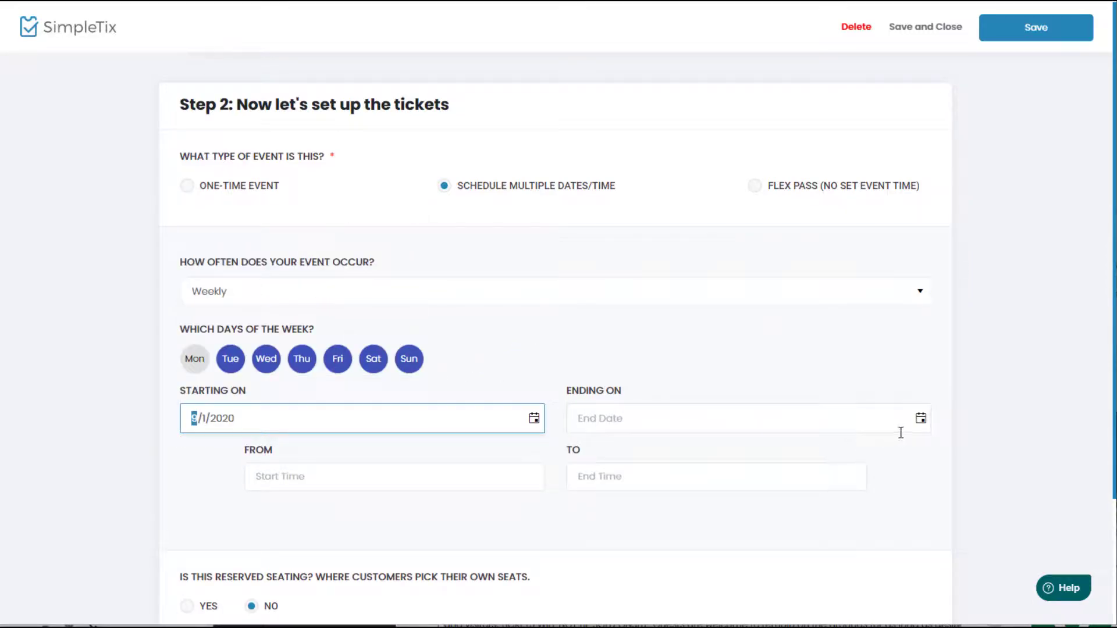
pyautogui.click(919, 428)
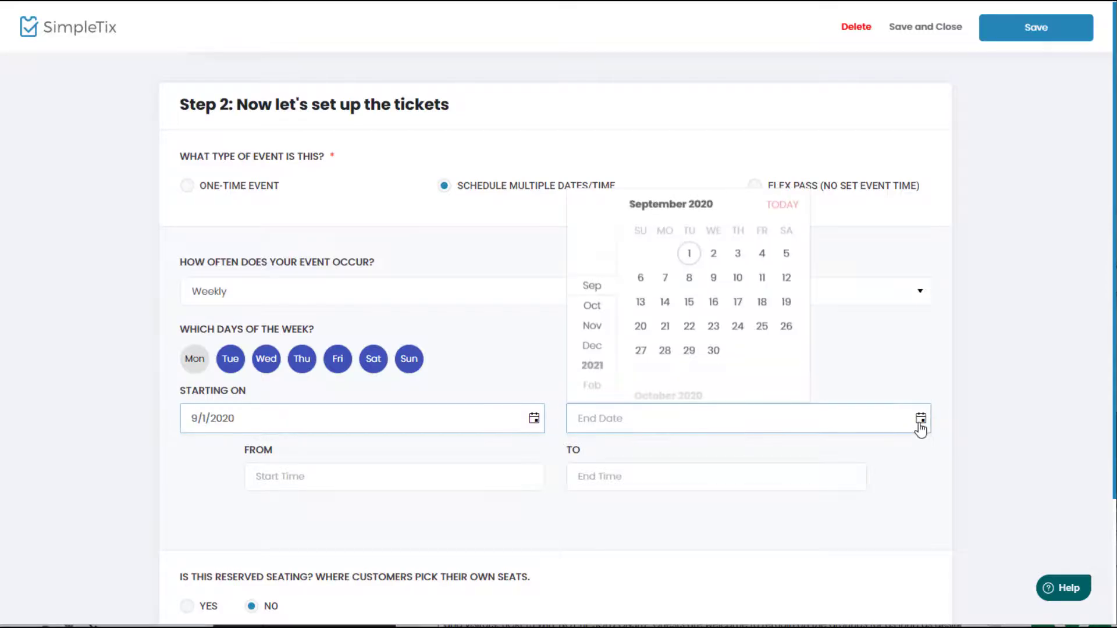
pyautogui.click(593, 309)
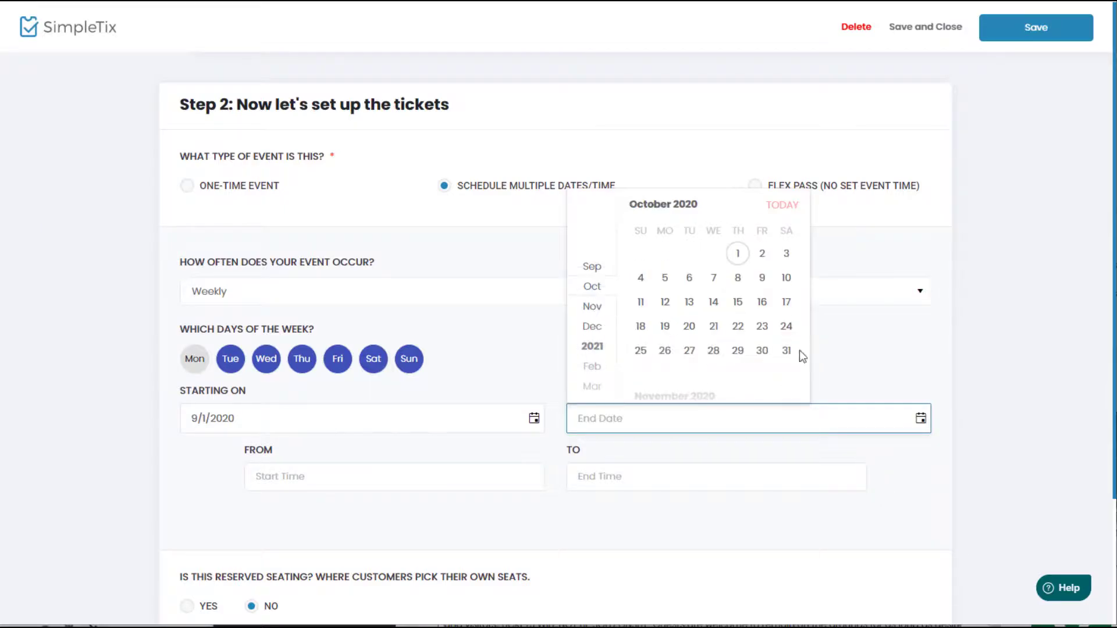
pyautogui.click(786, 351)
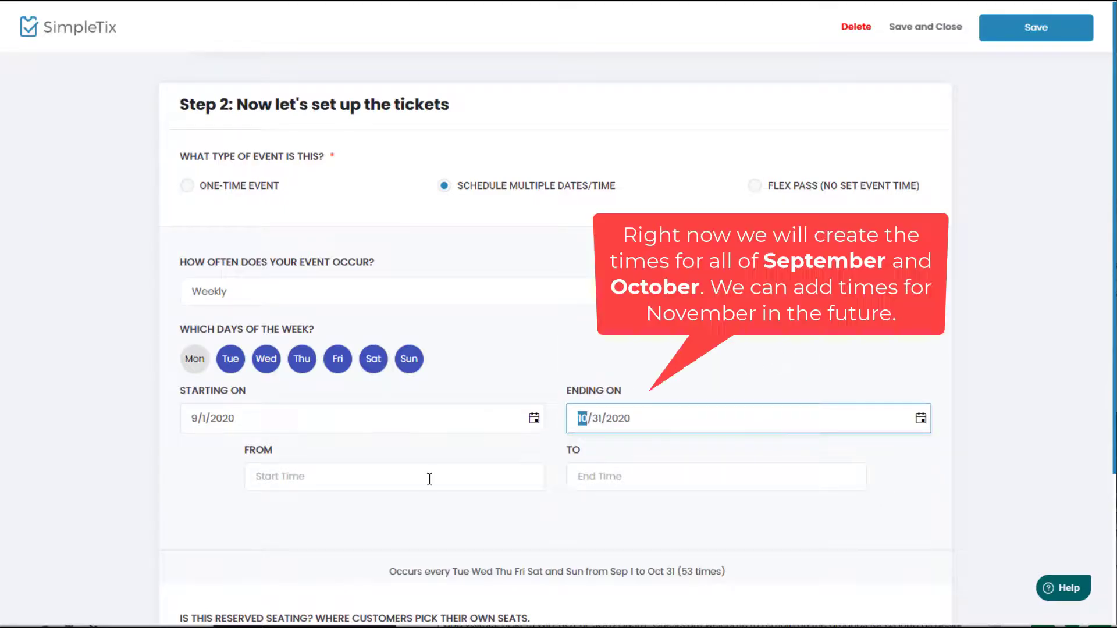
# Set the first daily time slot from 8:00 AM to 10:00 AM
pyautogui.click(515, 480)
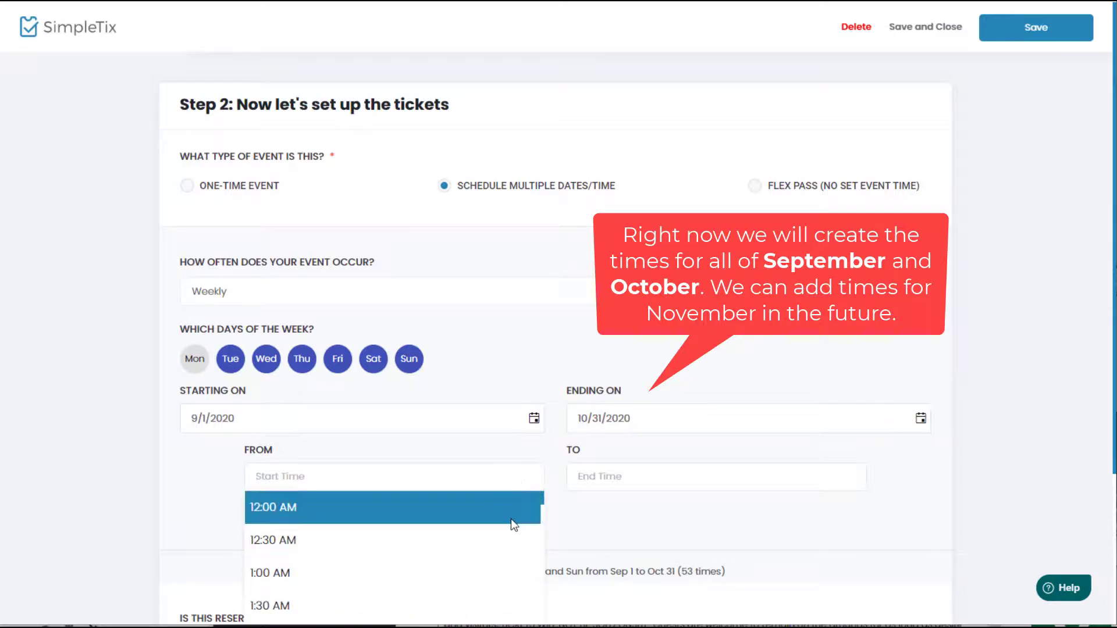
pyautogui.scroll(-3, 511, 518)
pyautogui.scroll(-5, 511, 519)
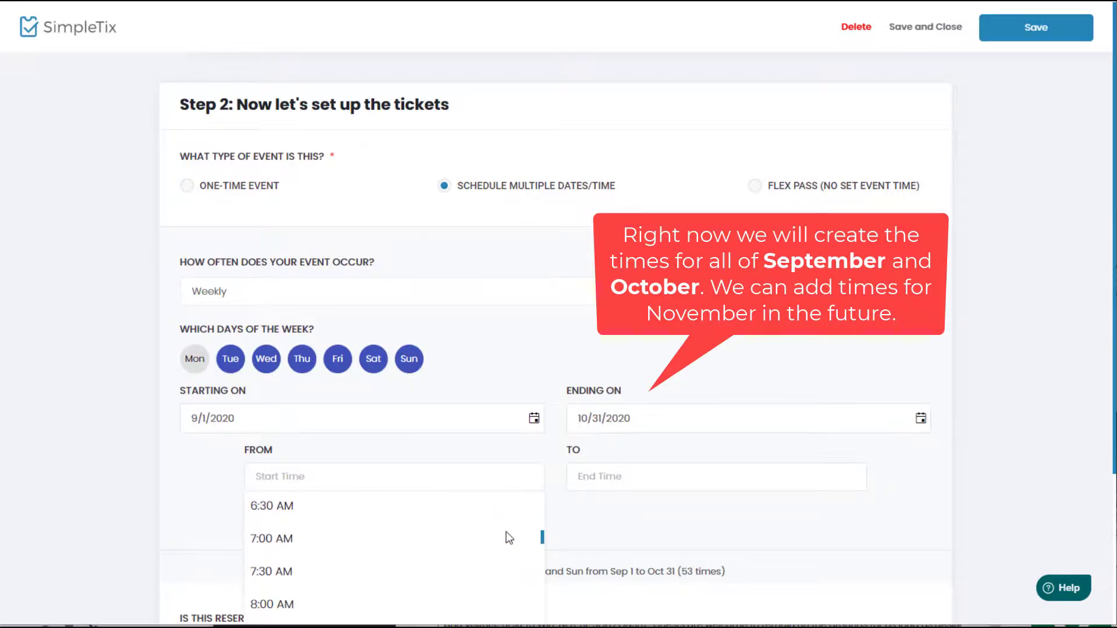
pyautogui.click(499, 535)
pyautogui.click(651, 477)
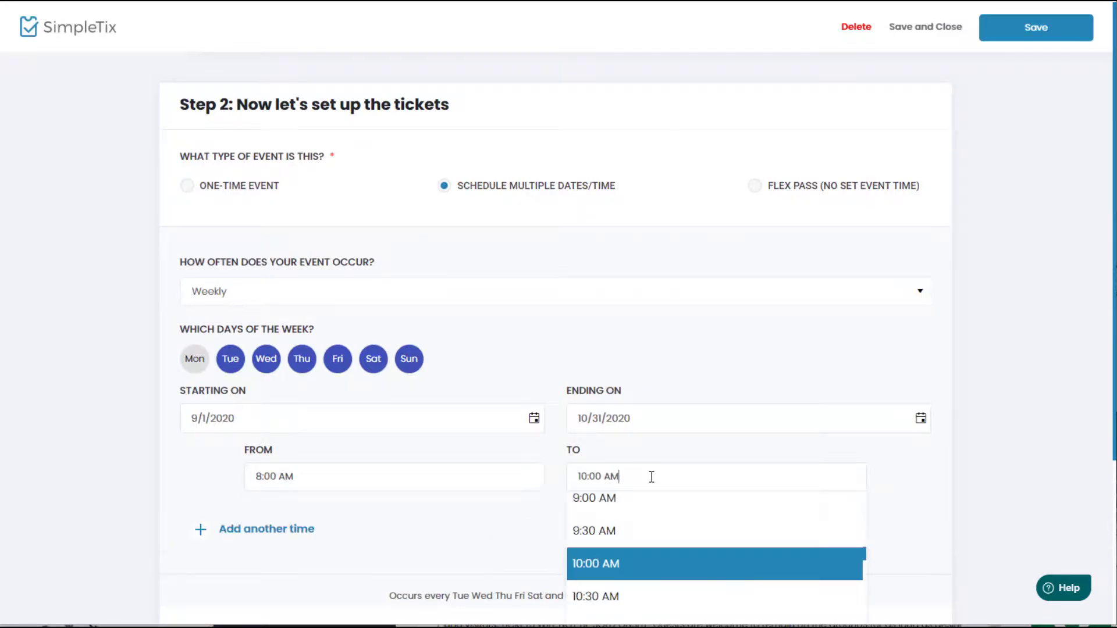
# Add a second daily time slot running from 10:30 AM to 12:30 PM
pyautogui.click(298, 531)
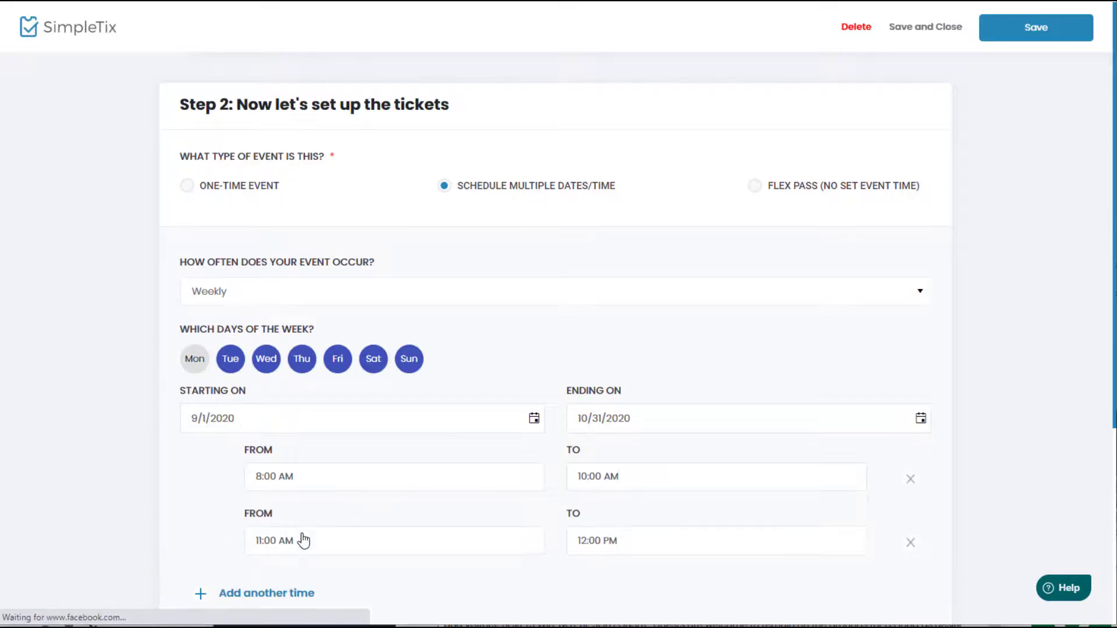
pyautogui.scroll(-2, 347, 514)
pyautogui.scroll(1, 340, 477)
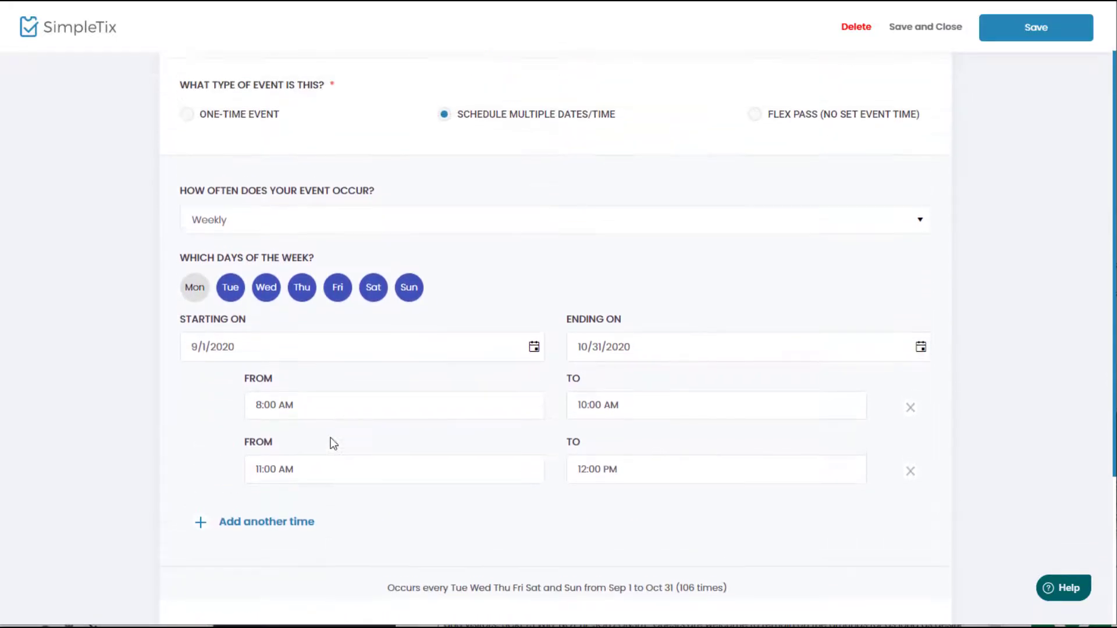
pyautogui.click(289, 469)
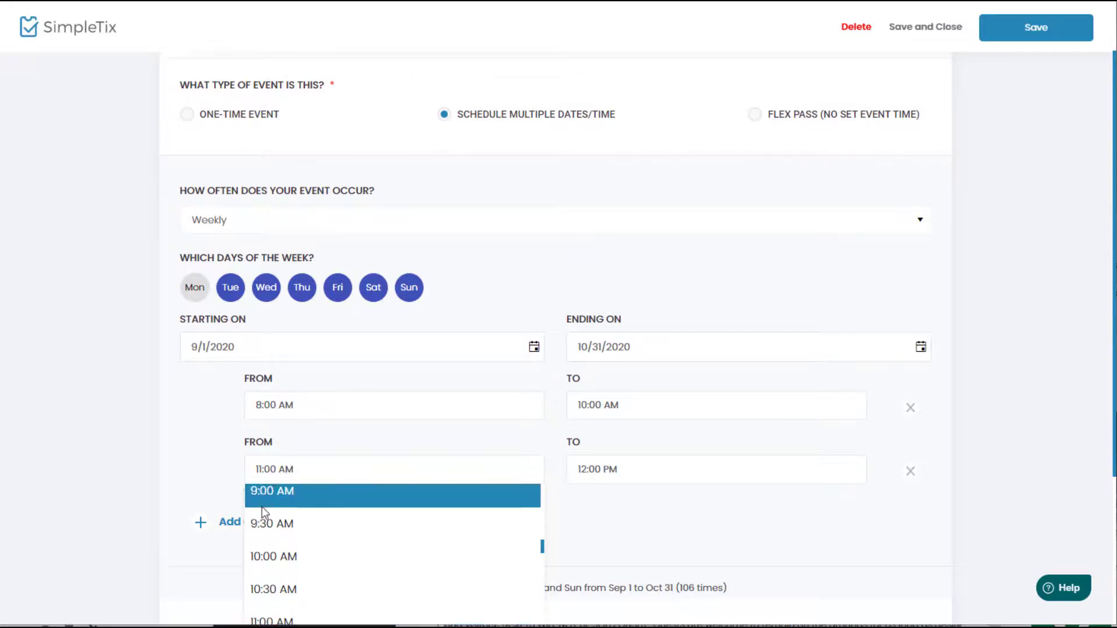
pyautogui.click(284, 585)
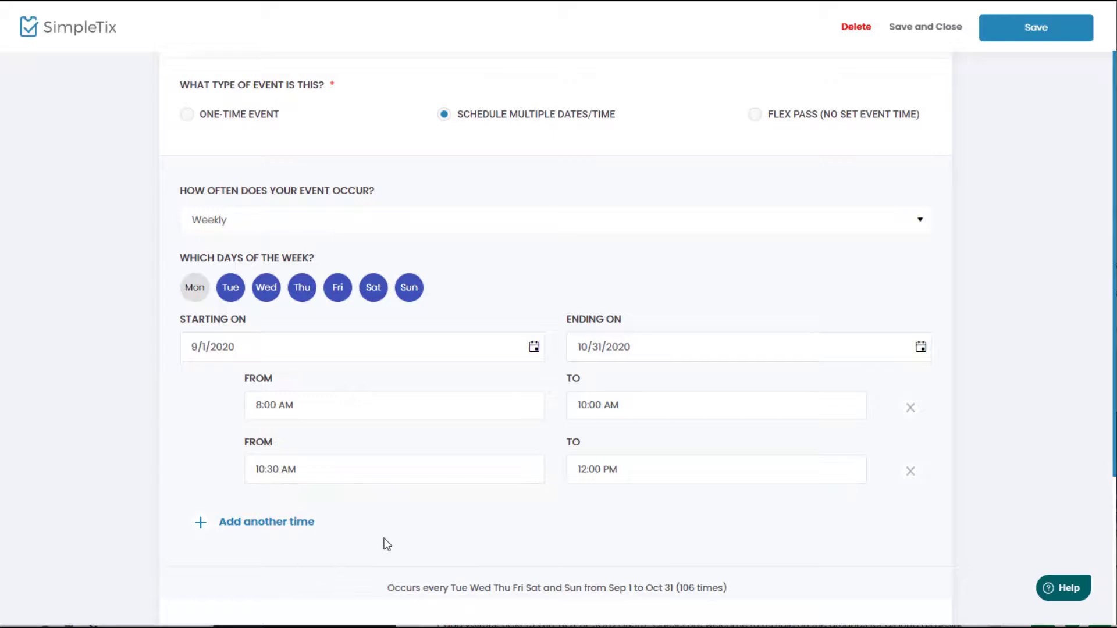
pyautogui.click(630, 469)
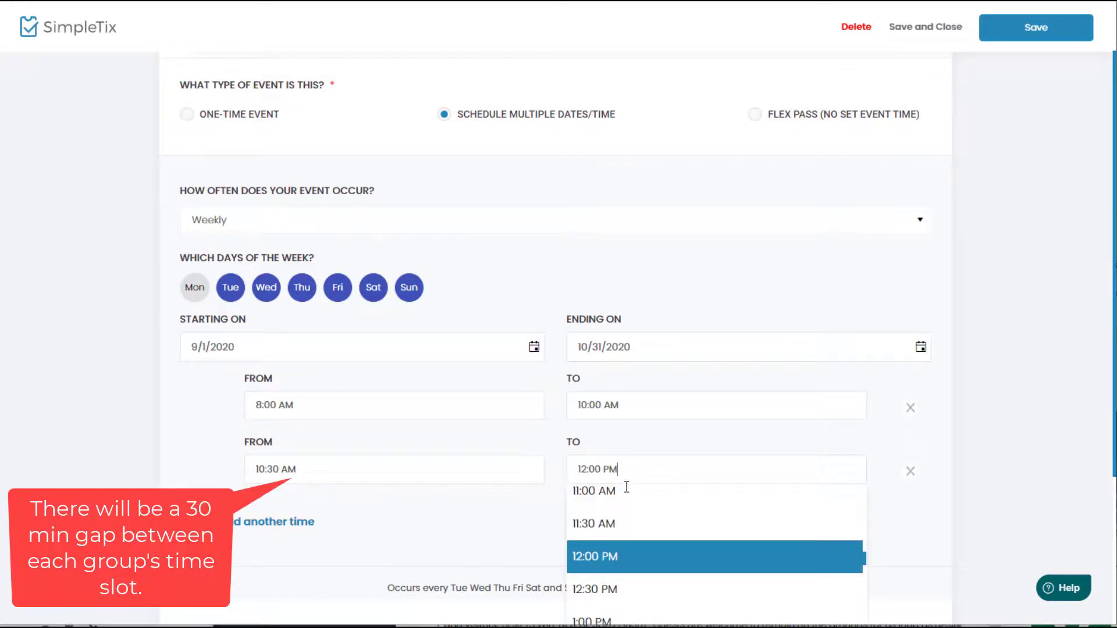
pyautogui.click(611, 588)
# Add a third daily time slot running from 1:00 PM to 3:00 PM
pyautogui.click(287, 530)
pyautogui.click(300, 531)
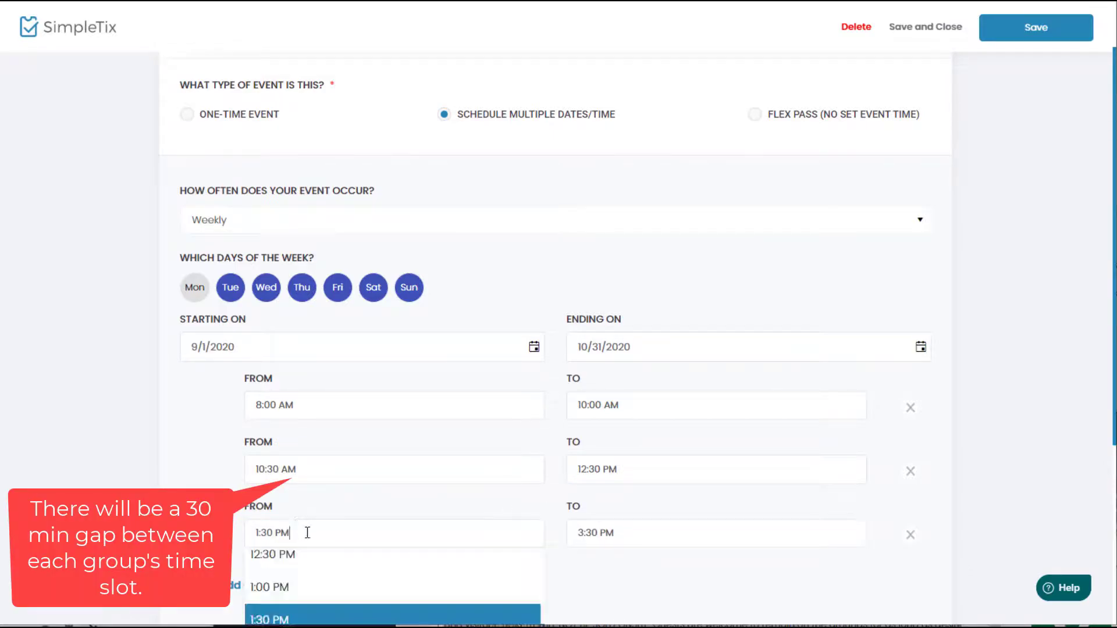
pyautogui.click(315, 584)
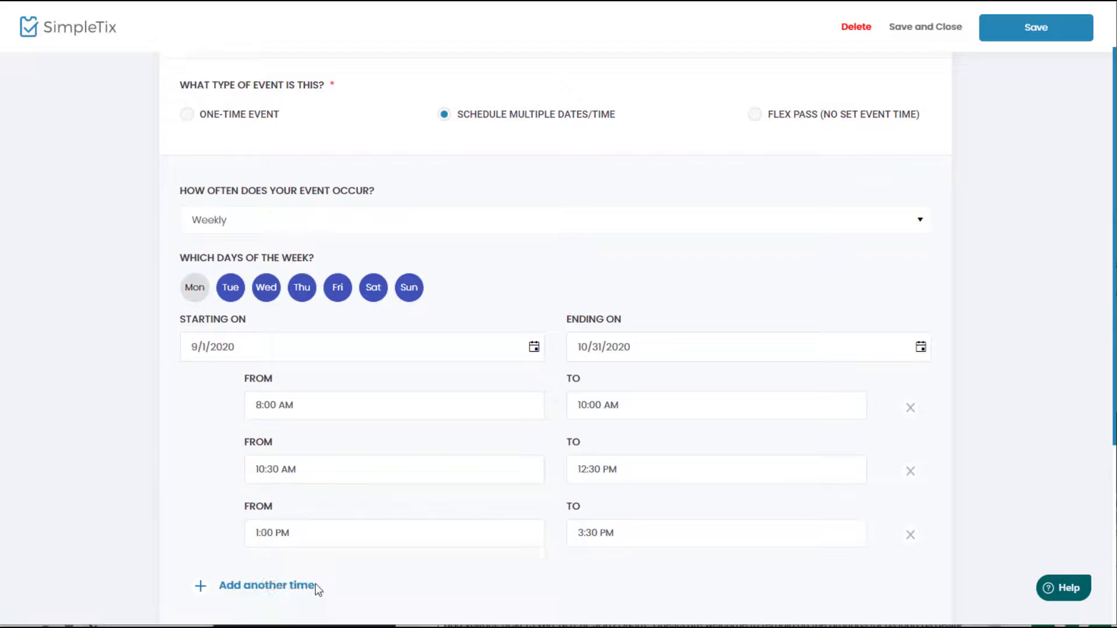
pyautogui.click(610, 534)
pyautogui.click(616, 583)
# Add a fourth daily time slot running from 3:30 PM to 5:30 PM
pyautogui.scroll(-1, 570, 574)
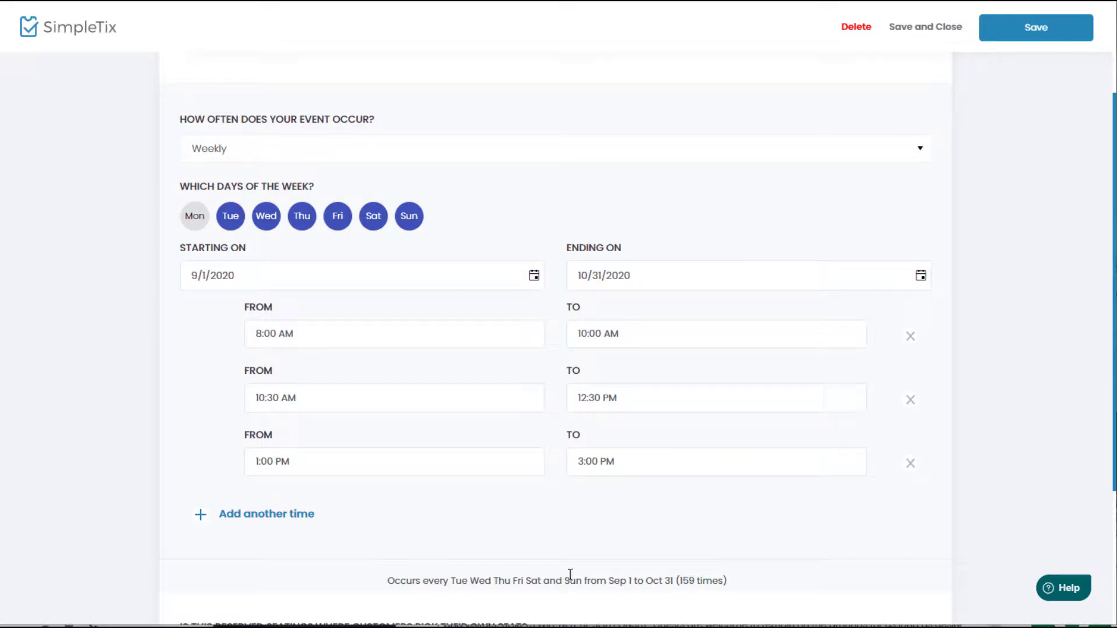
pyautogui.click(301, 523)
pyautogui.click(302, 524)
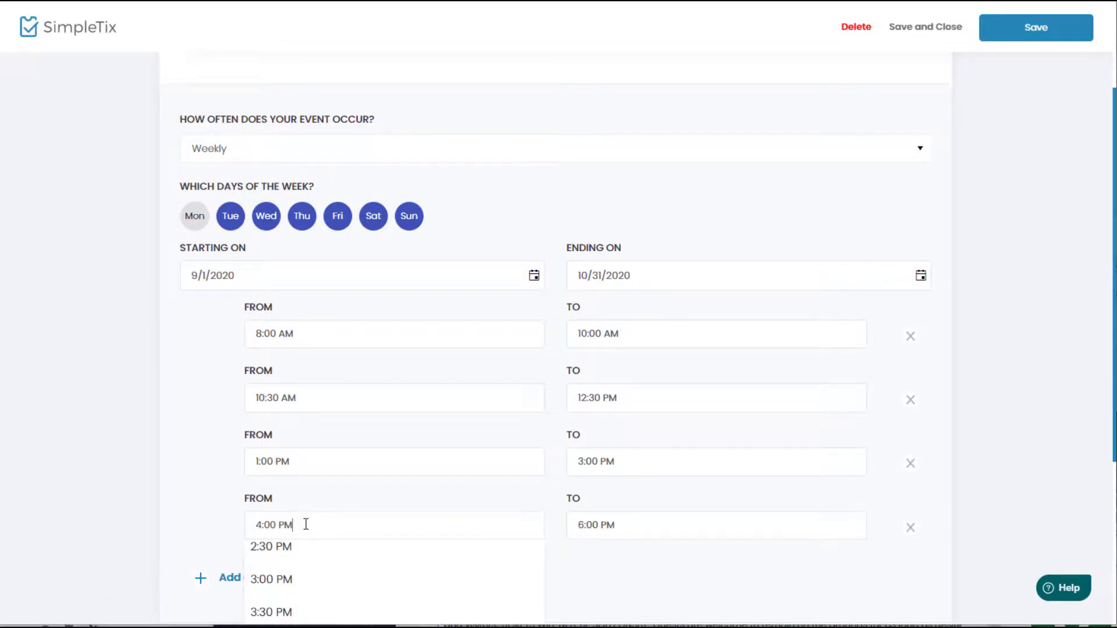
pyautogui.click(311, 603)
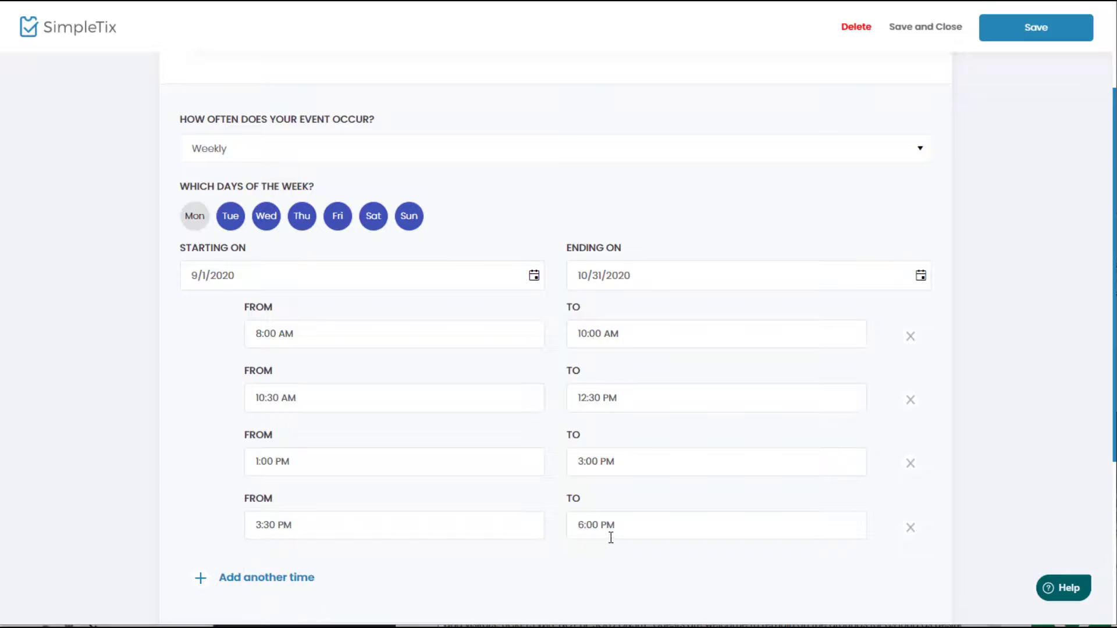
pyautogui.click(640, 529)
pyautogui.click(619, 578)
# Keep reserved seating off and continue to the ticket types and pricing step
pyautogui.scroll(-3, 815, 577)
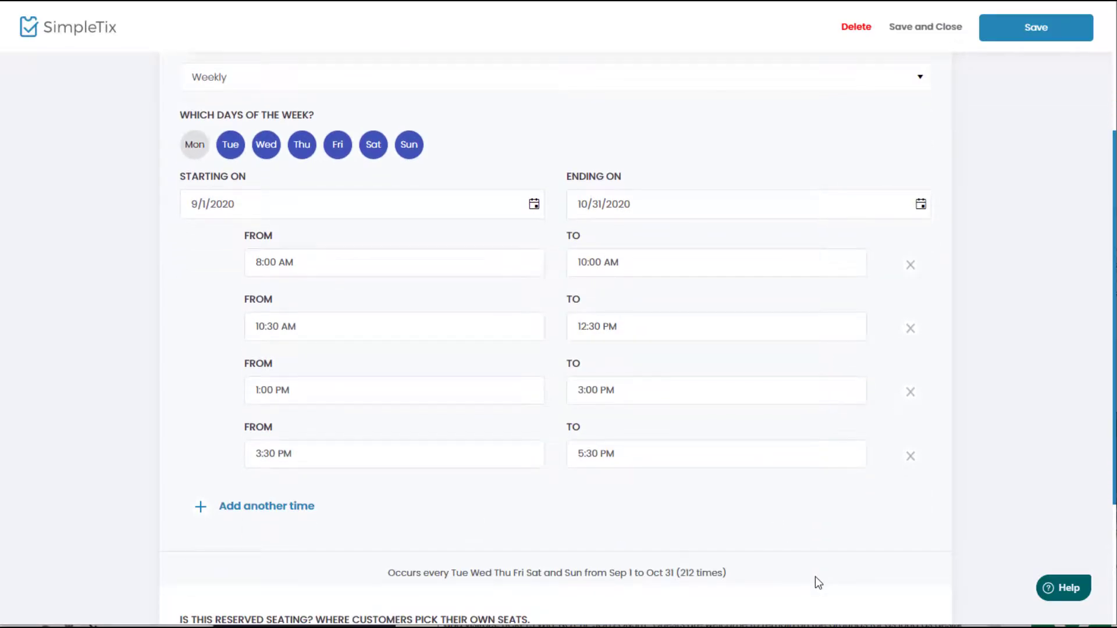
pyautogui.scroll(-1, 815, 577)
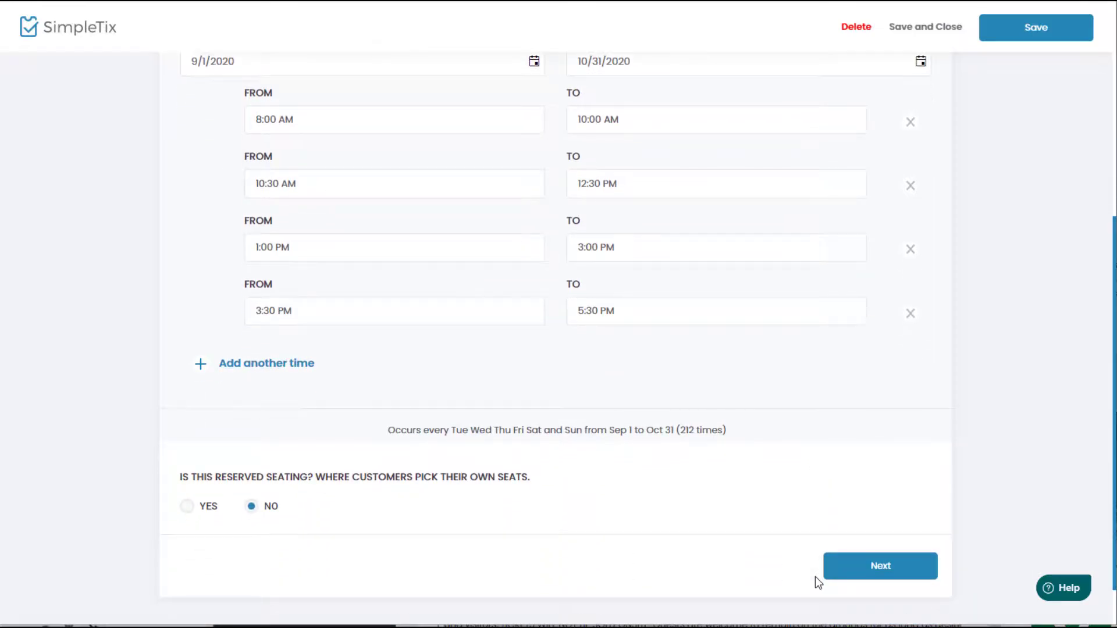
pyautogui.click(865, 573)
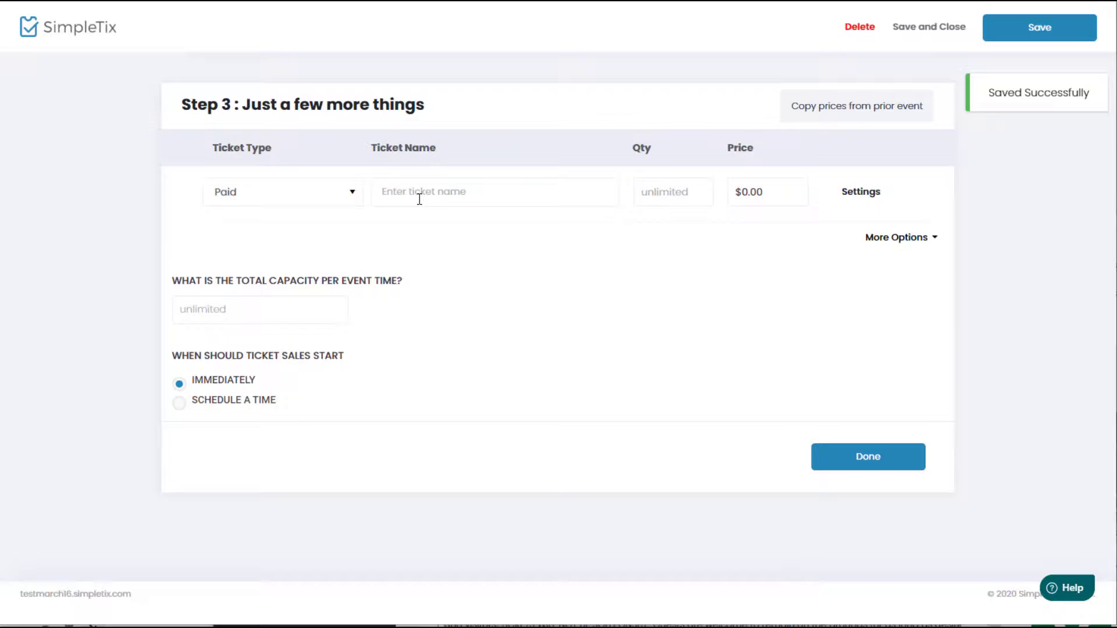
# Name the first paid ticket type Member
pyautogui.click(419, 193)
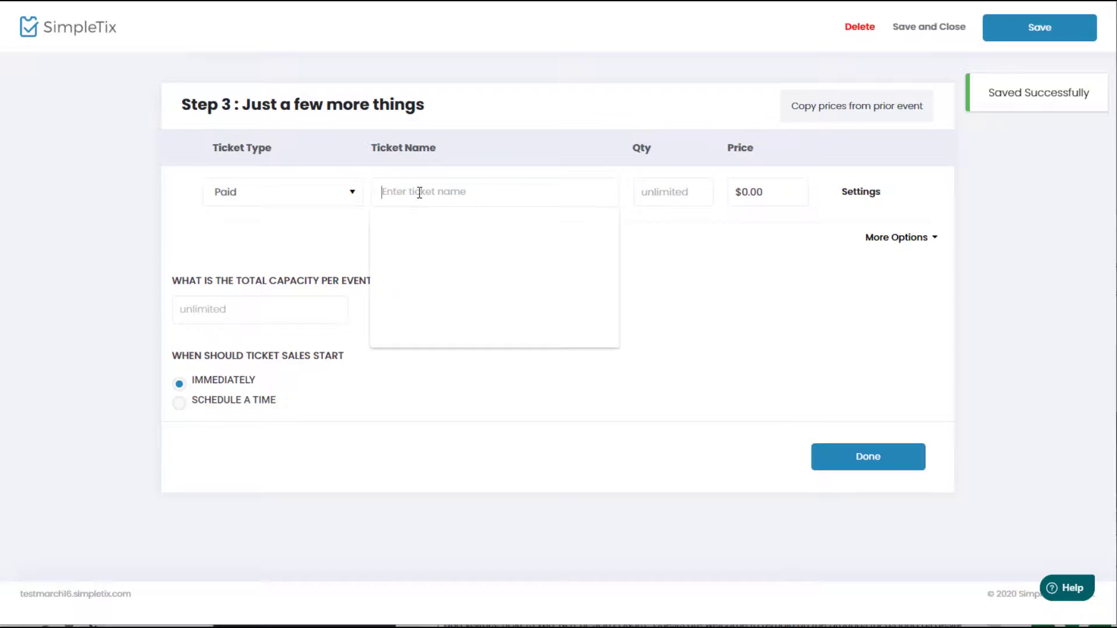
pyautogui.write('Member')
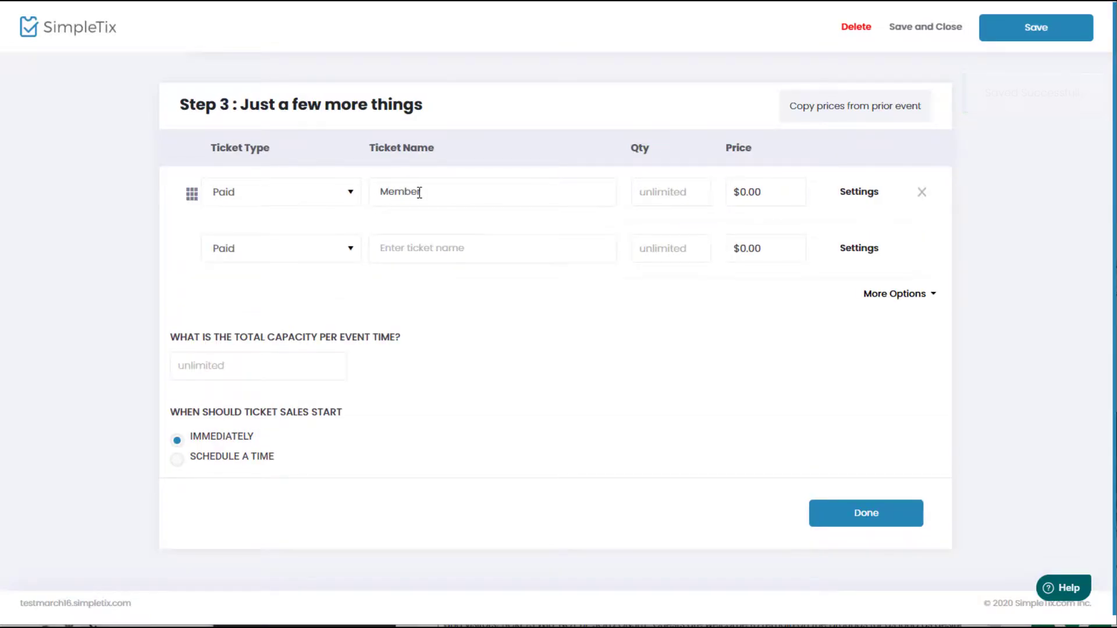
# Complete the first ticket's name as Member Tickets and set its price to $10
pyautogui.write(' Tickets')
pyautogui.press('Tab')
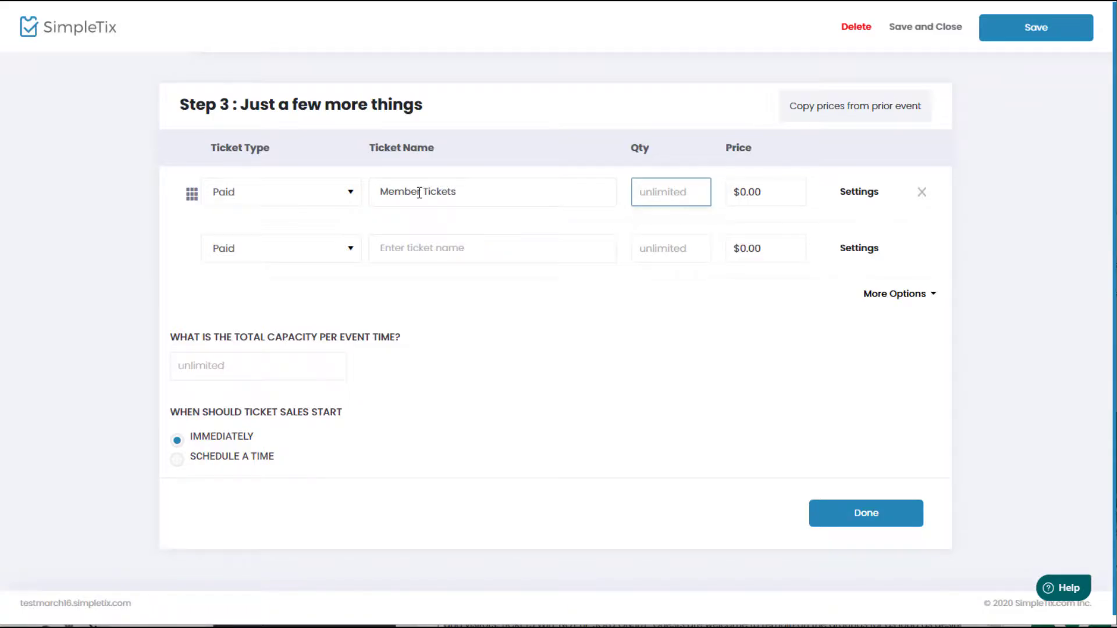
pyautogui.press('Tab')
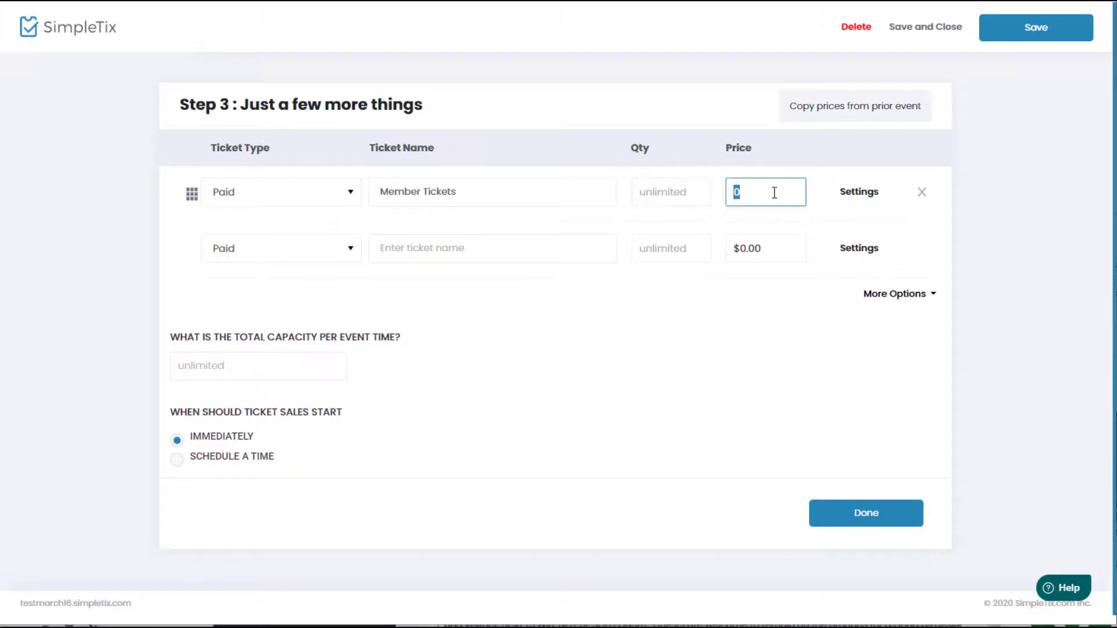
pyautogui.write('10')
# Give the Member Tickets type the description "Must have a valid member id" in its settings
pyautogui.click(850, 195)
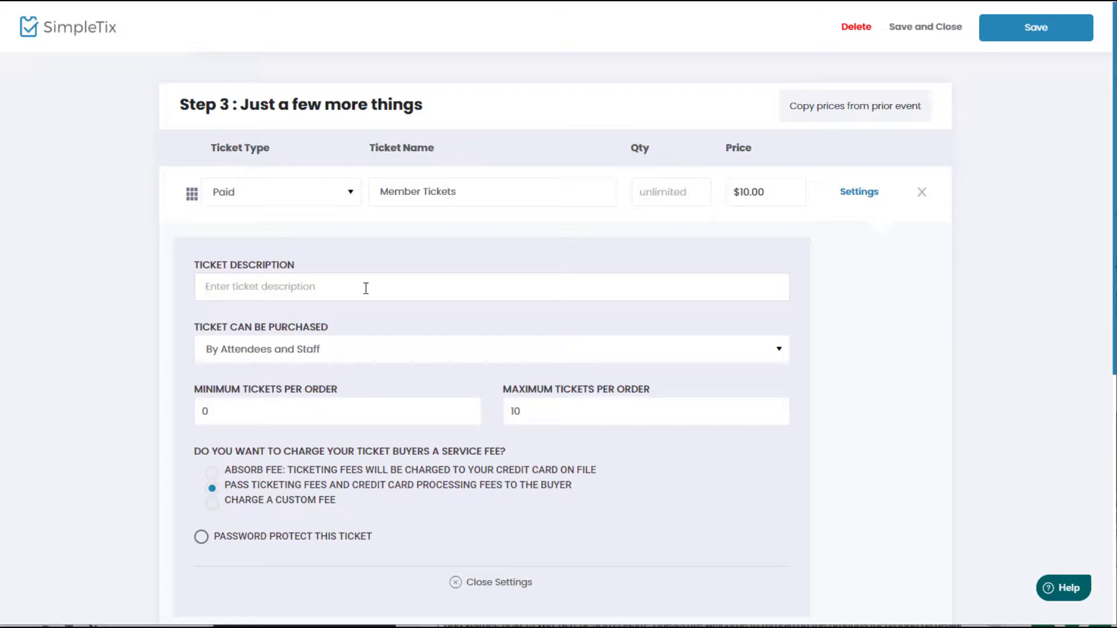
pyautogui.click(366, 289)
pyautogui.write('Must have a valid memne')
pyautogui.press('BackSpace')
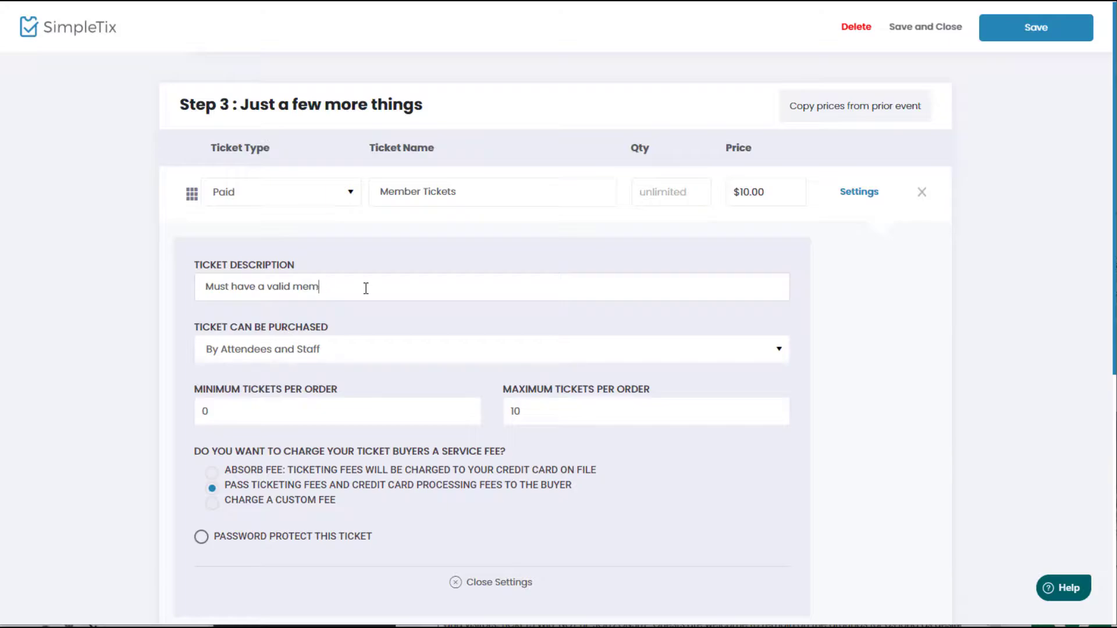
pyautogui.write('ber id')
pyautogui.press('BackSpace')
# Limit Member Tickets to a maximum of 2 per order and close the ticket's settings
pyautogui.doubleClick(558, 411)
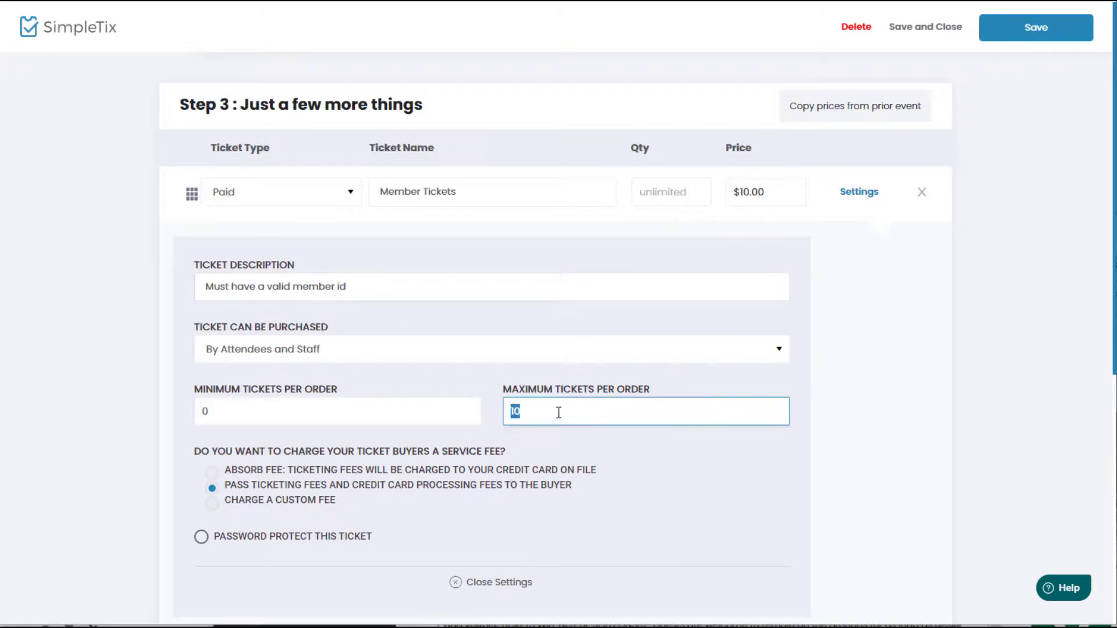
pyautogui.write('2')
pyautogui.click(935, 417)
pyautogui.scroll(-3, 872, 425)
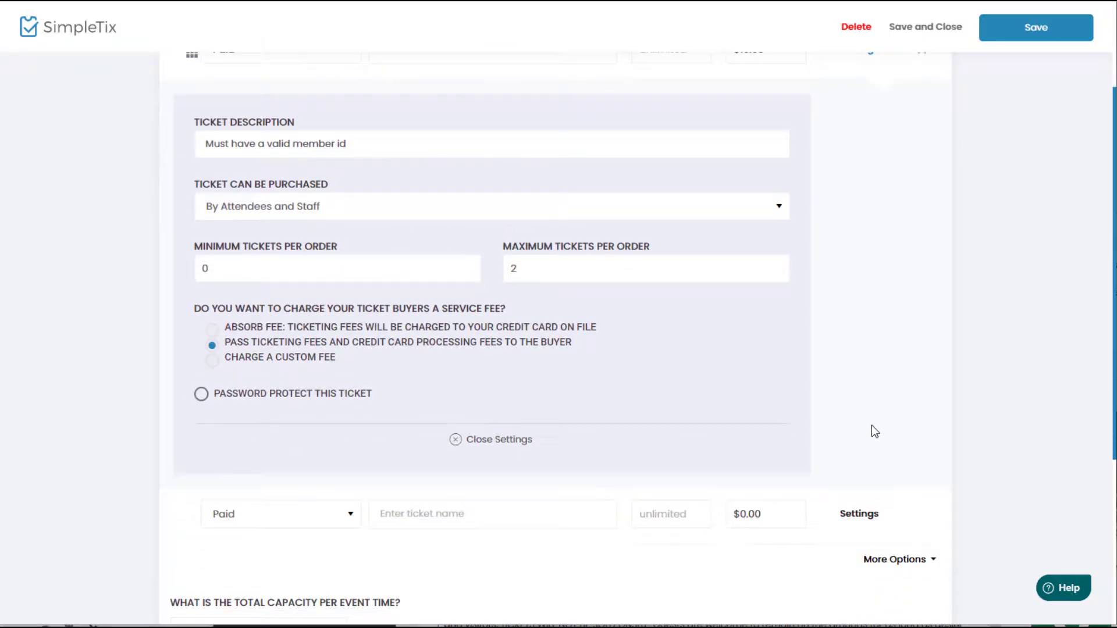
pyautogui.click(515, 442)
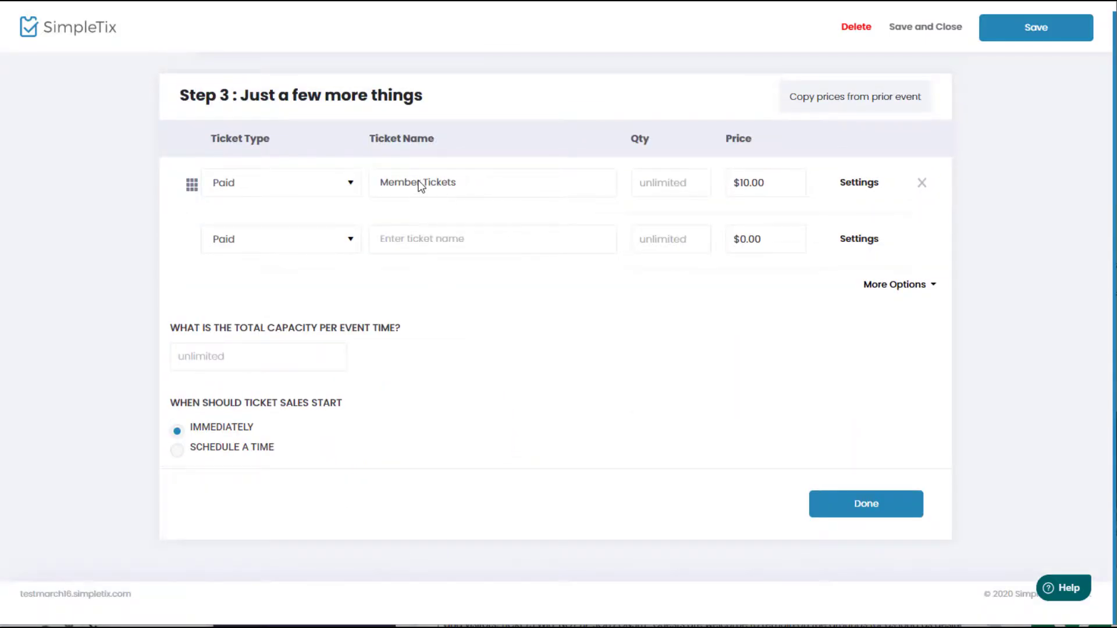
# Add a second paid ticket type named Non-member Tickets priced at $25
pyautogui.click(421, 238)
pyautogui.write('Non')
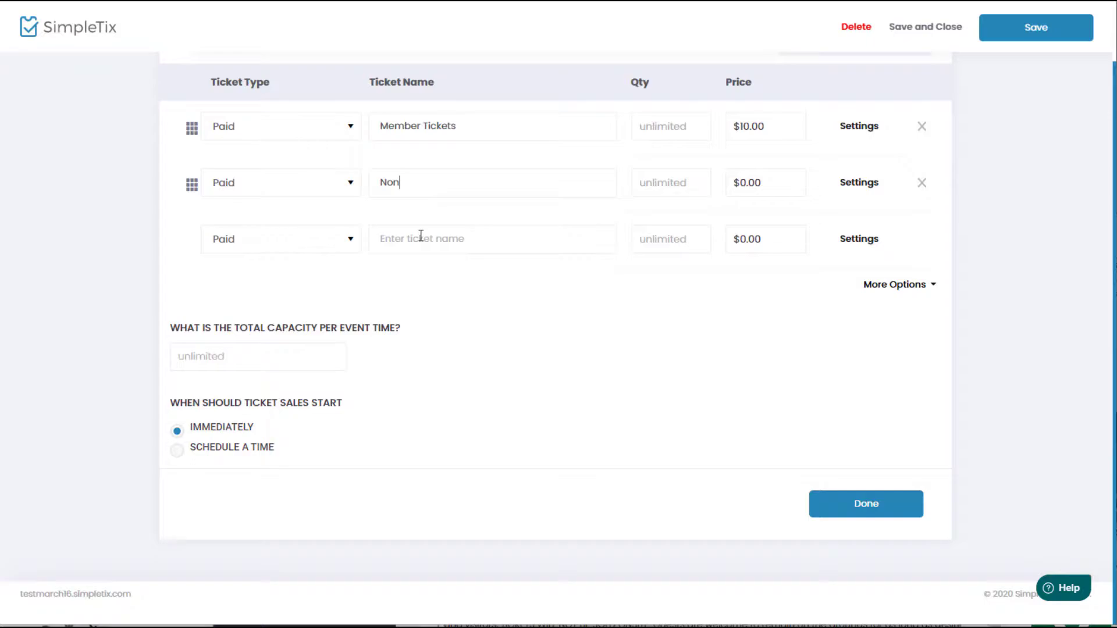
pyautogui.write('-member Tickets')
pyautogui.press('Tab')
pyautogui.write('2')
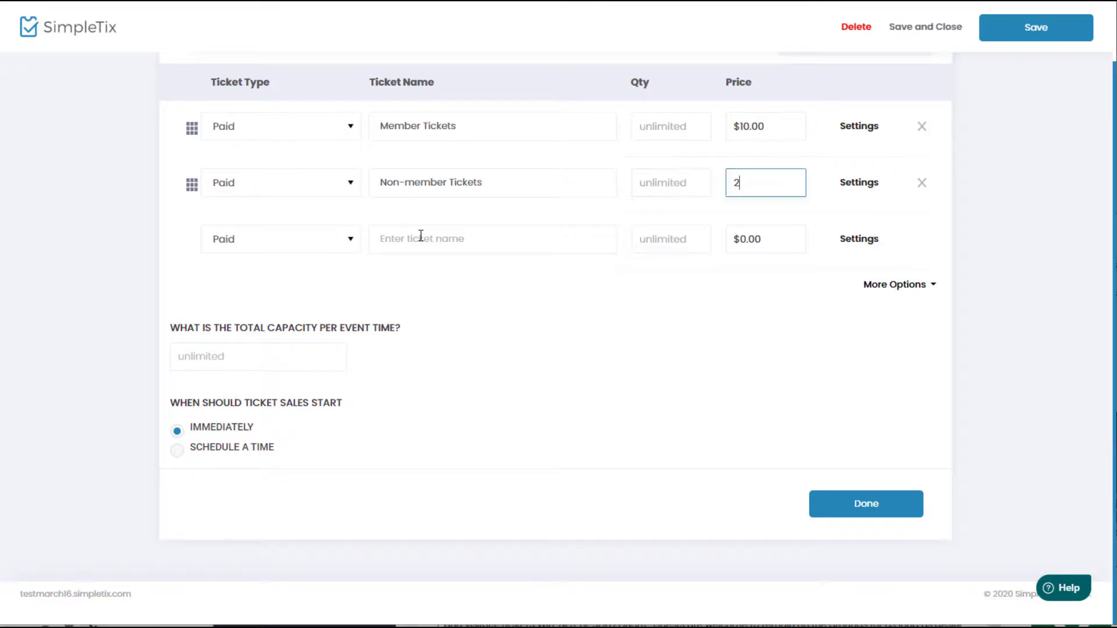
# Limit Non-member Tickets to a maximum of 2 per order and close the ticket's settings
pyautogui.click(855, 184)
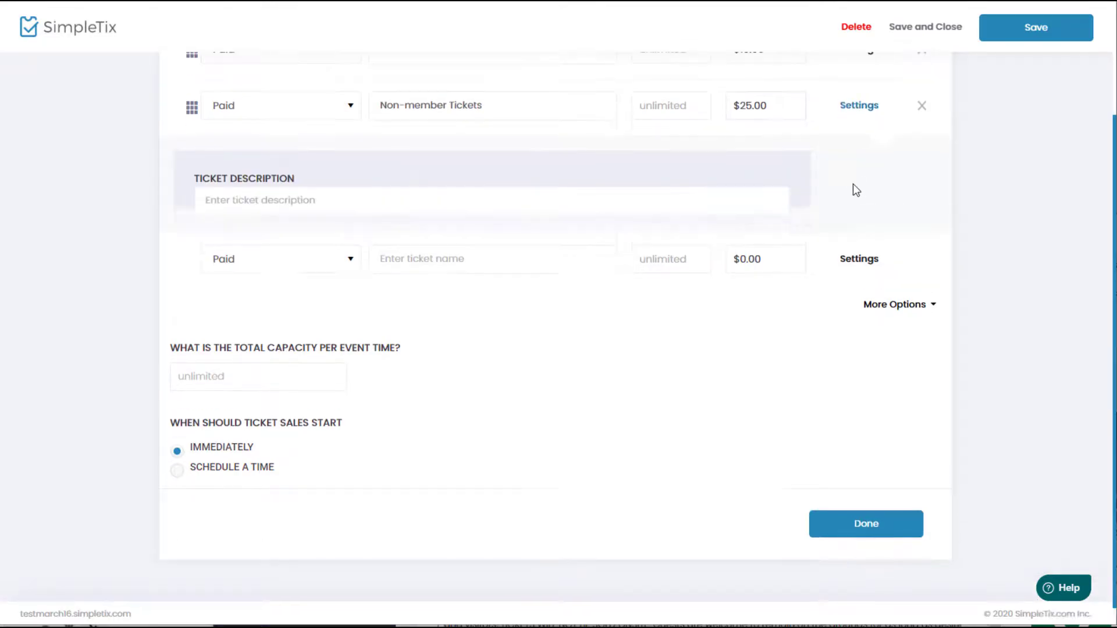
pyautogui.doubleClick(546, 328)
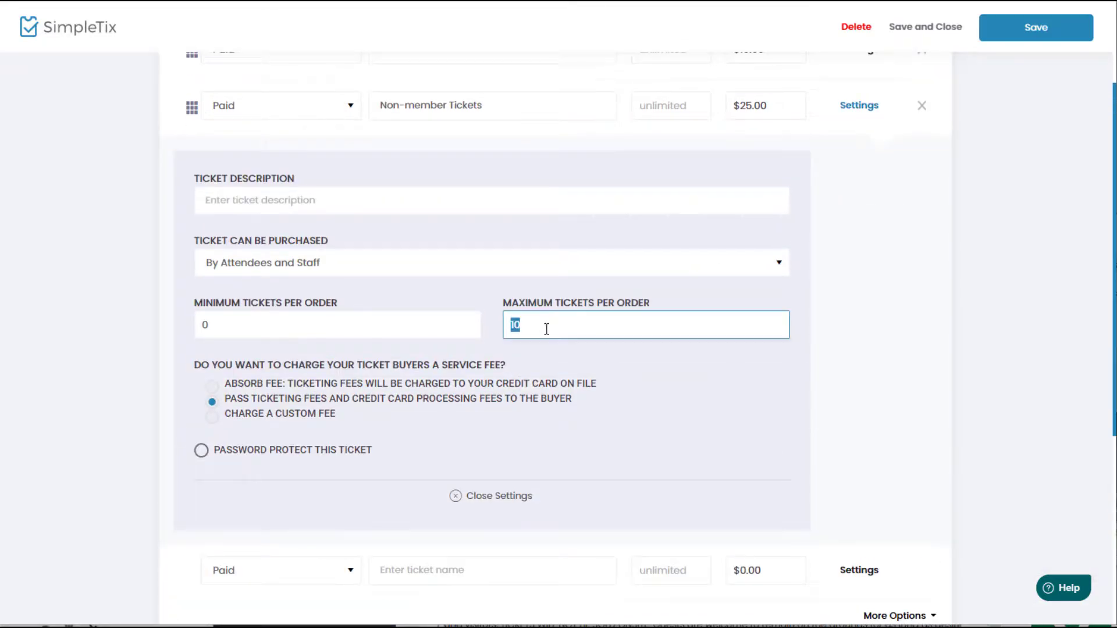
pyautogui.write('2')
pyautogui.click(870, 346)
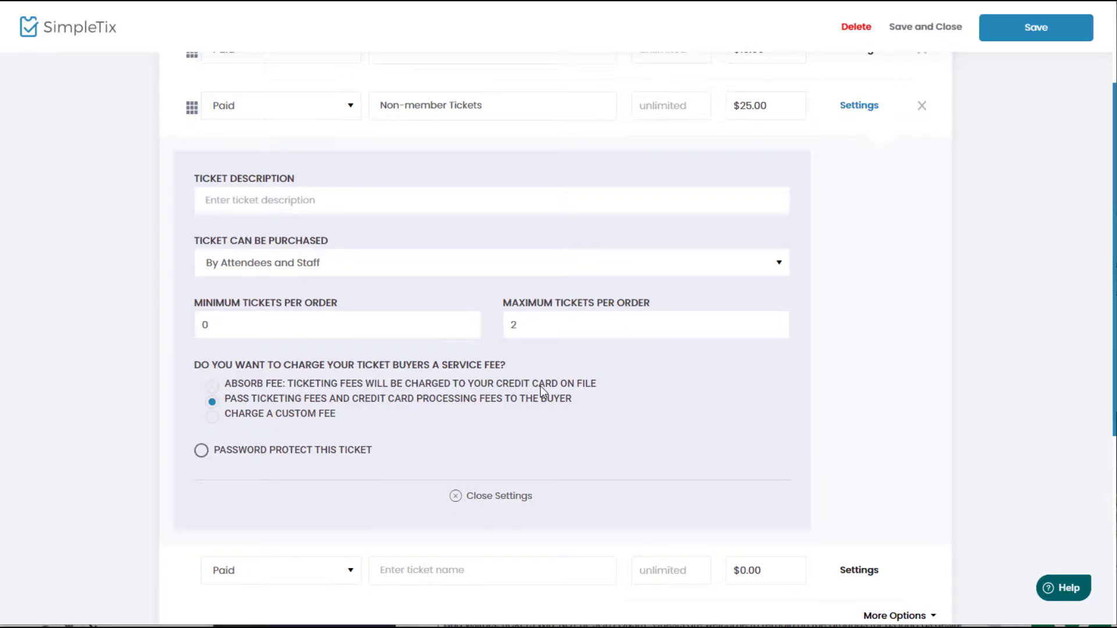
pyautogui.click(524, 498)
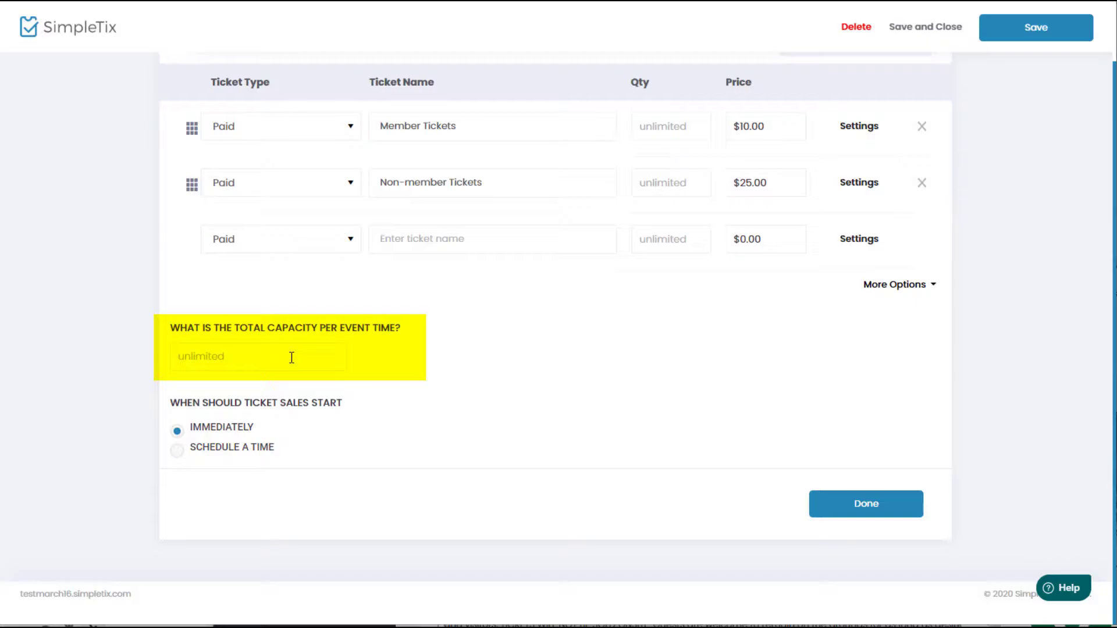
# Set the total capacity per event time to 10, finish the event setup and dismiss the payment provider choice
pyautogui.click(292, 357)
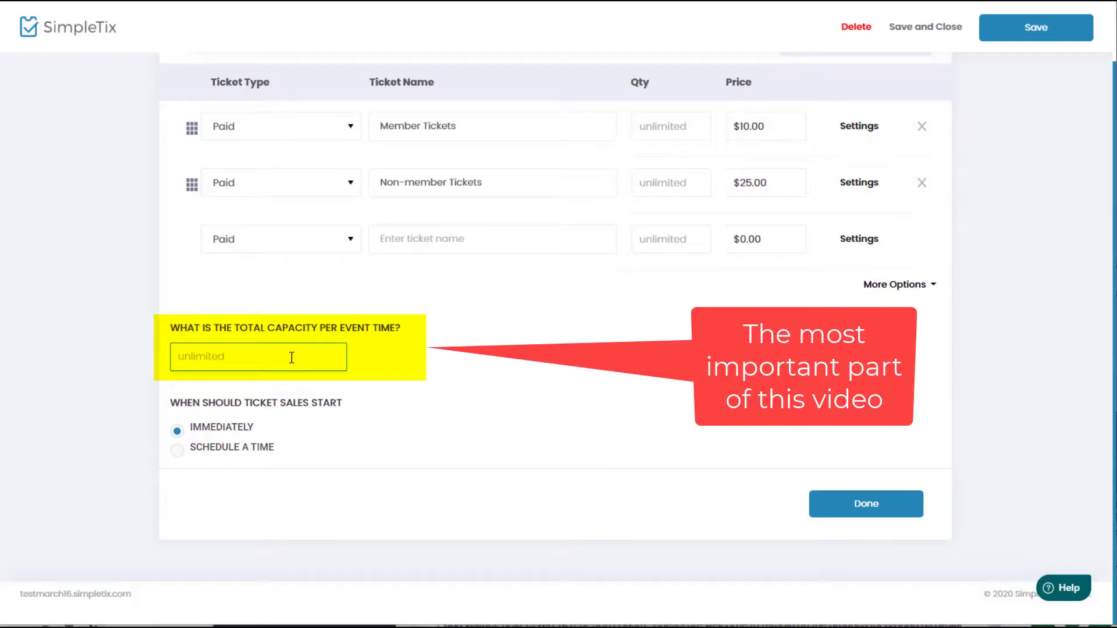
pyautogui.write('10')
pyautogui.click(853, 507)
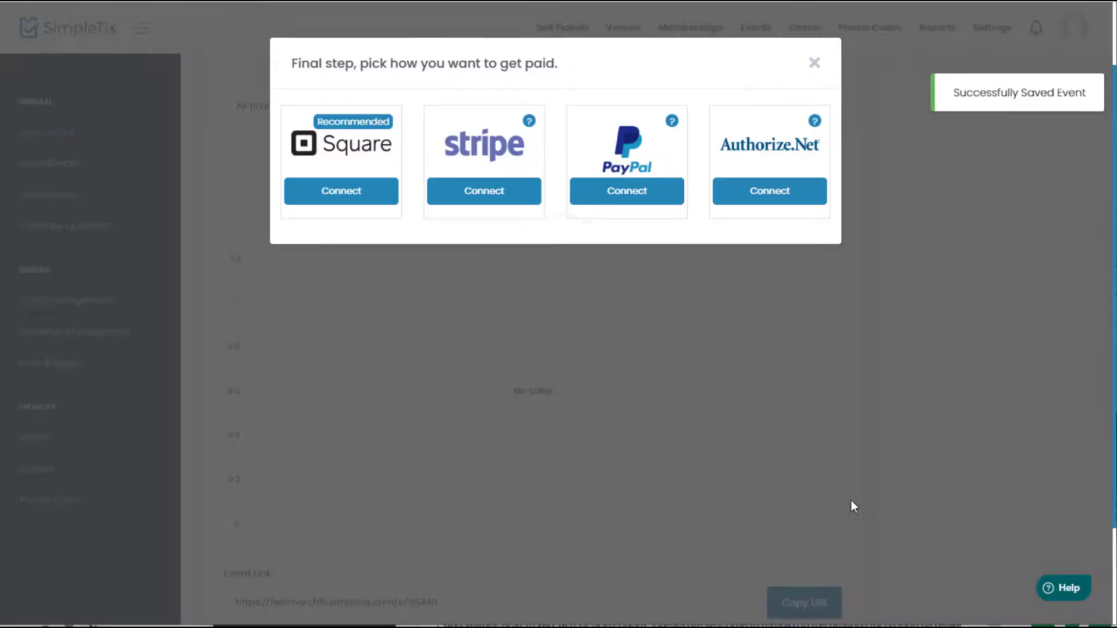
pyautogui.click(815, 63)
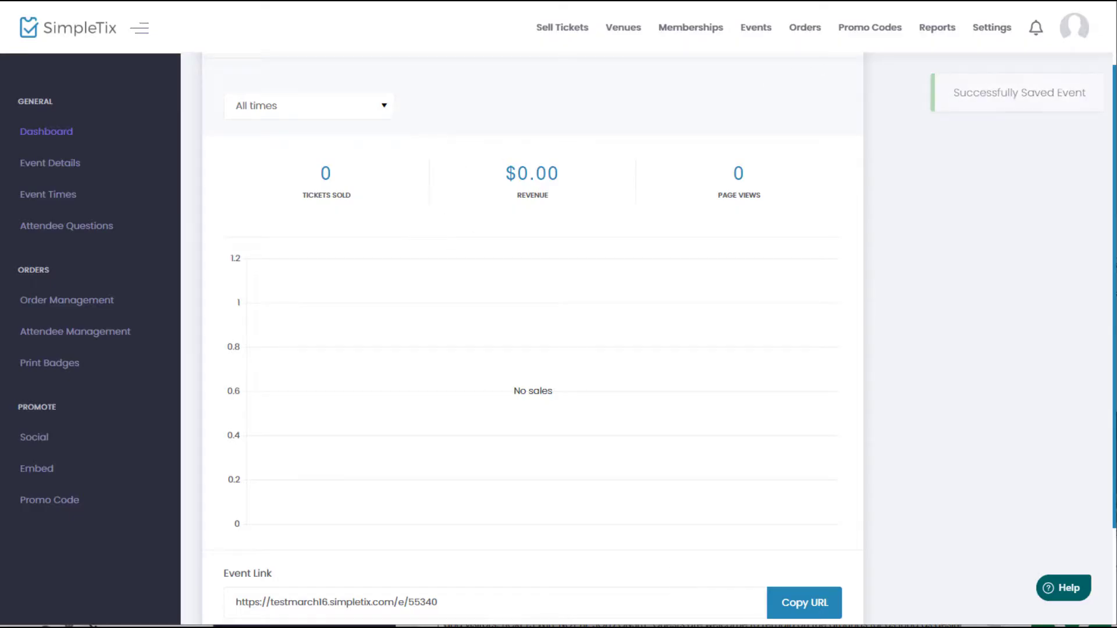
# Copy the event link and review the public event page with its description
pyautogui.click(809, 602)
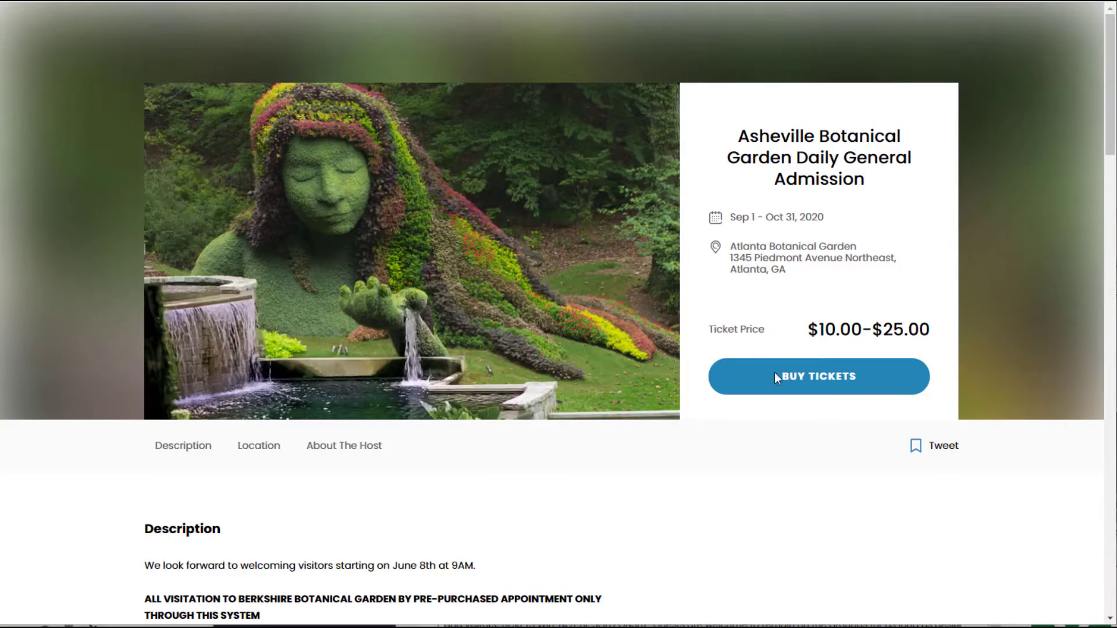
pyautogui.scroll(-4, 946, 449)
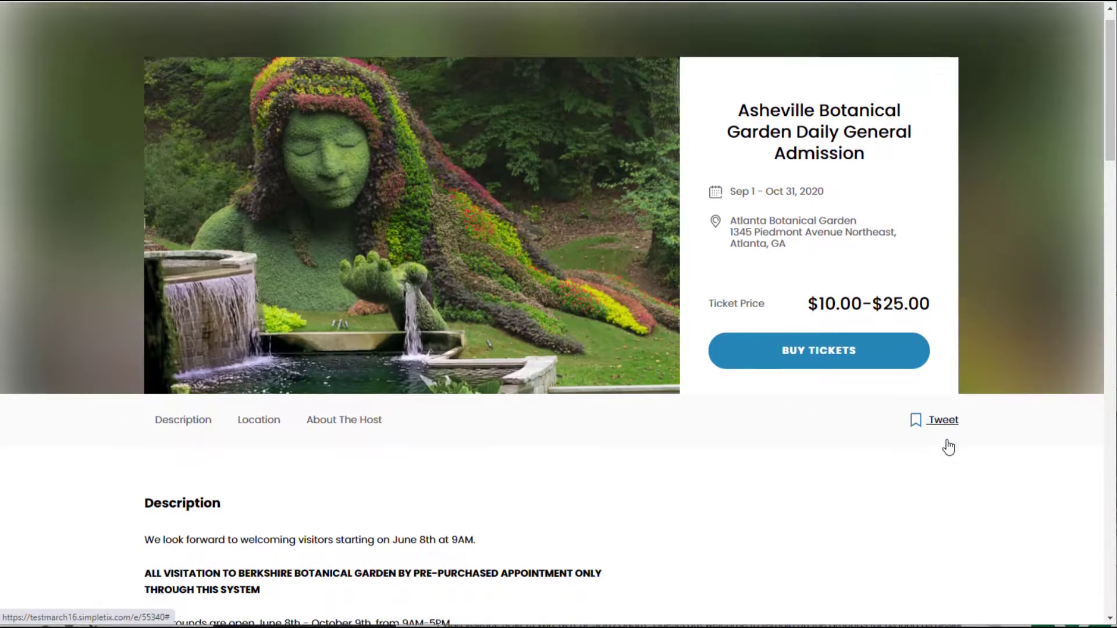
pyautogui.scroll(-4, 948, 447)
pyautogui.scroll(-2, 949, 445)
pyautogui.scroll(6, 949, 445)
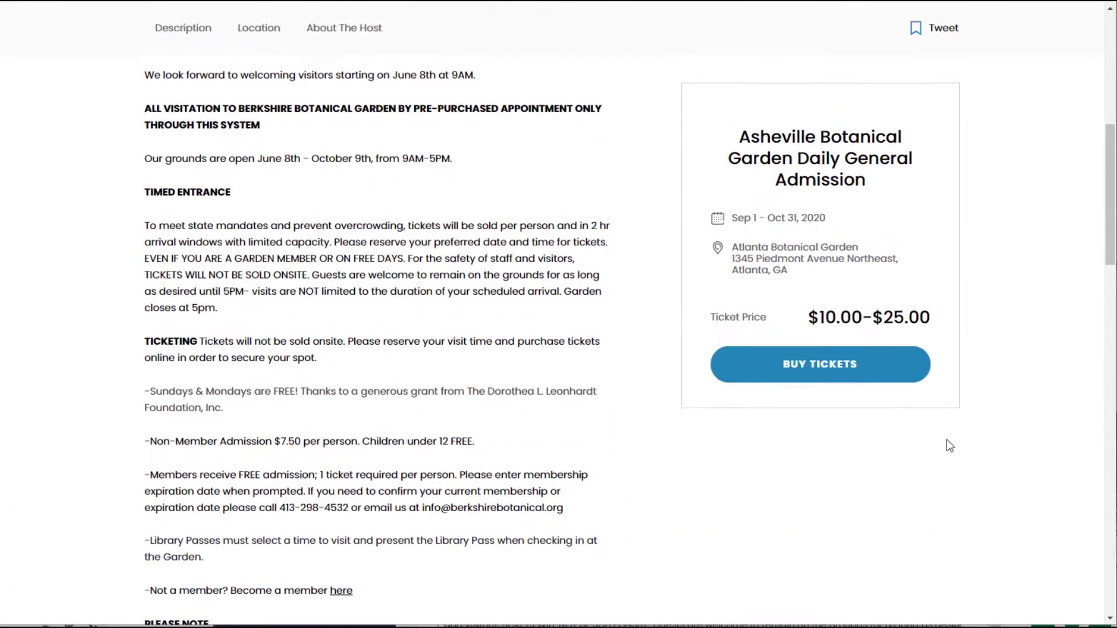
pyautogui.scroll(4, 860, 183)
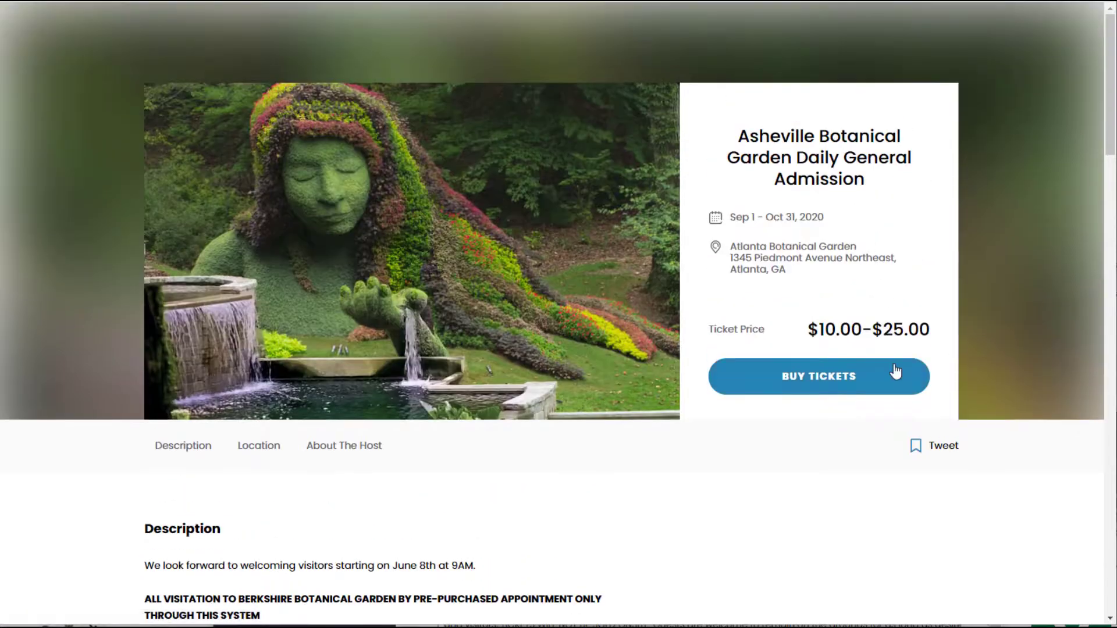
# Start buying tickets on the public page, choosing Tue, Sep 01 (1:00 PM) and 2 Member Tickets
pyautogui.click(899, 388)
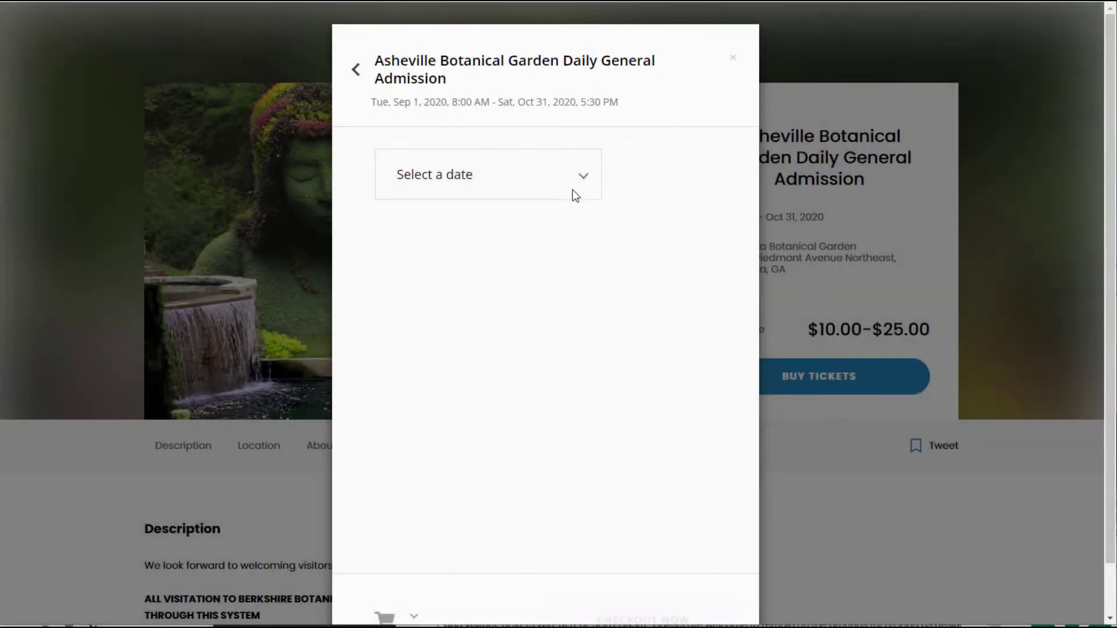
pyautogui.click(551, 180)
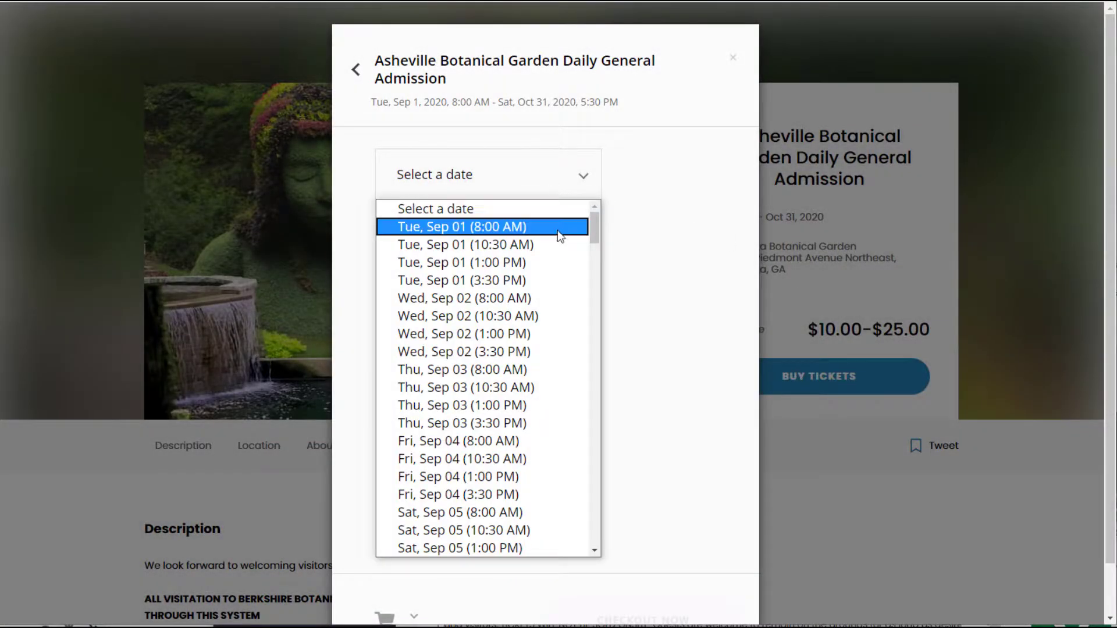
pyautogui.click(554, 262)
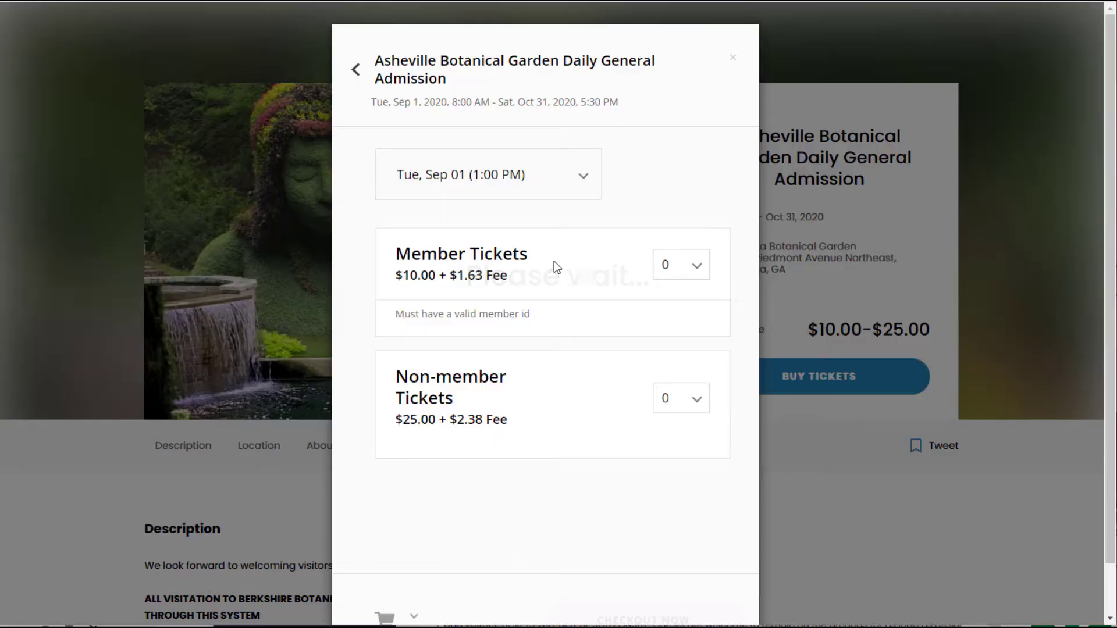
pyautogui.click(683, 272)
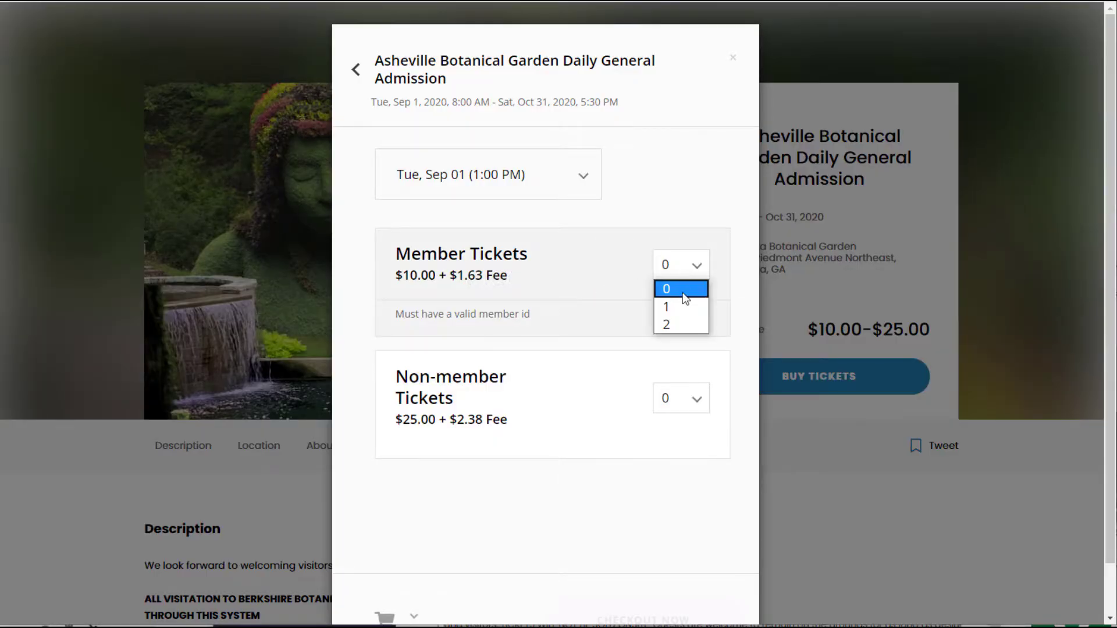
pyautogui.click(677, 326)
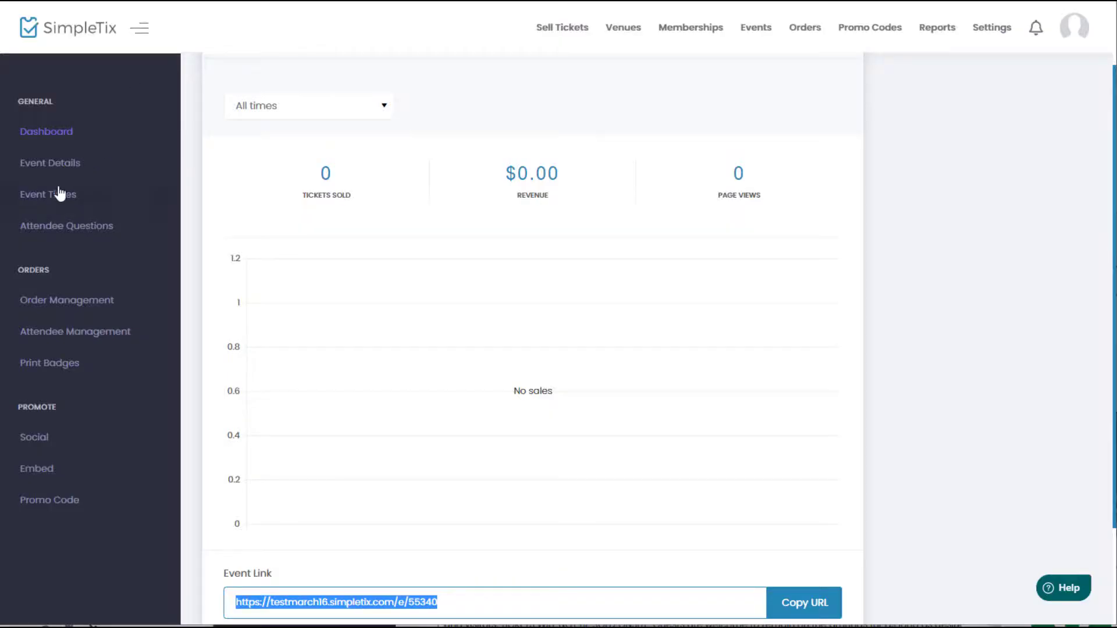
# Open the event times of the new garden admission event
pyautogui.click(65, 194)
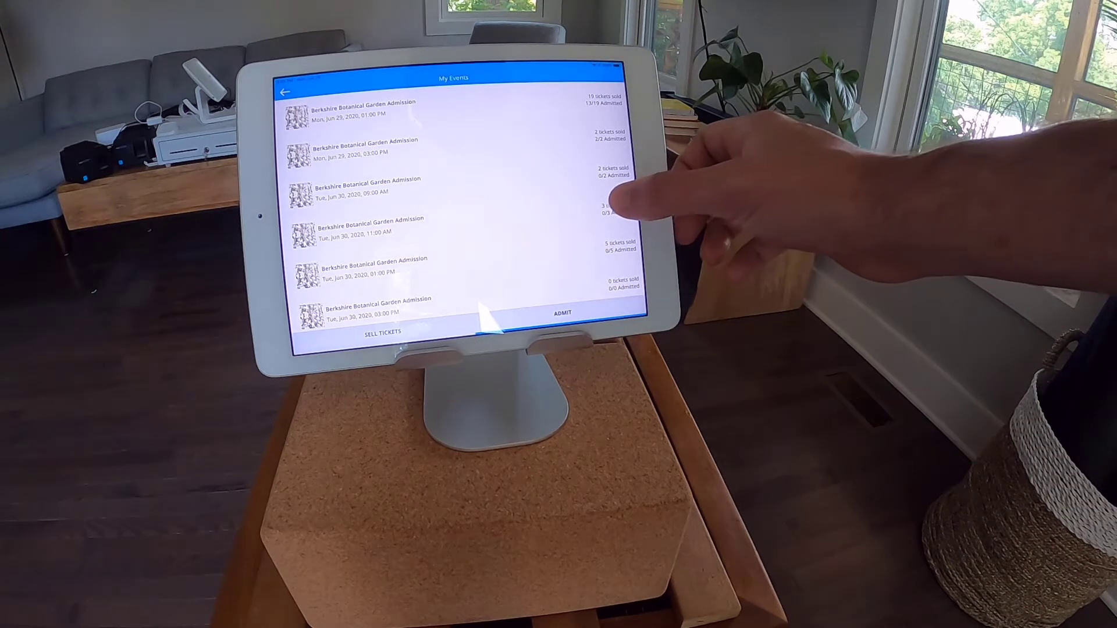
pyautogui.click(611, 209)
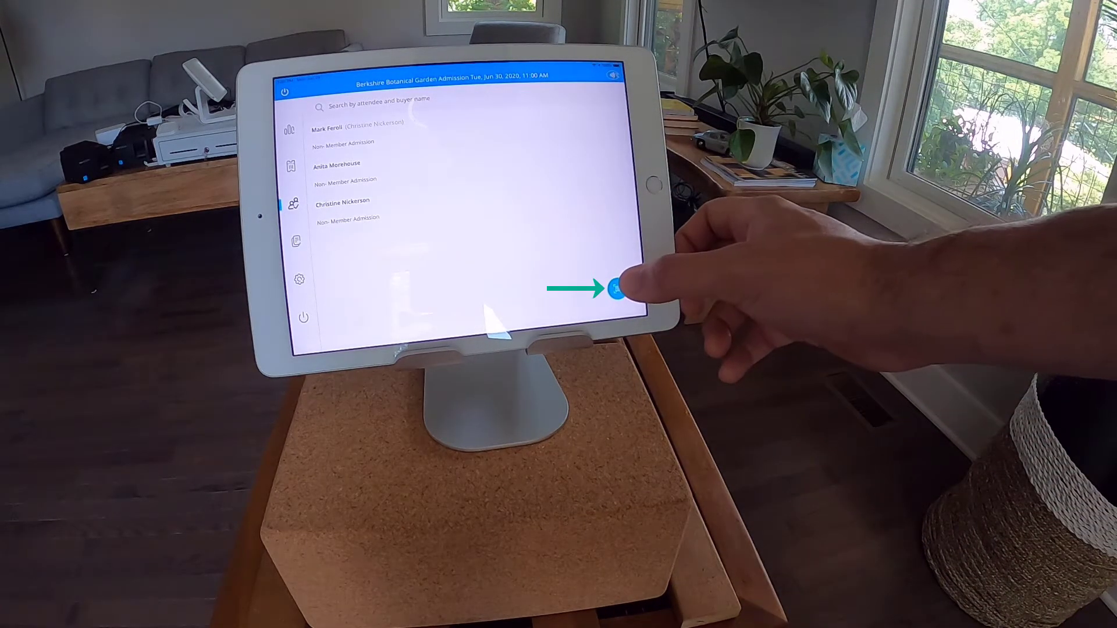
pyautogui.click(616, 288)
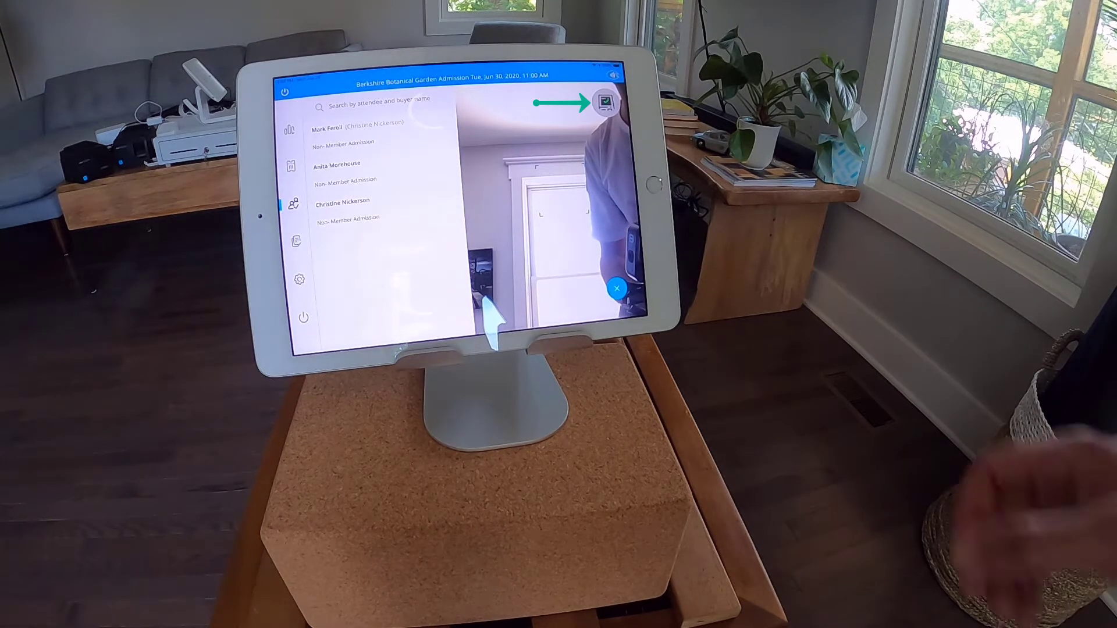
pyautogui.click(605, 102)
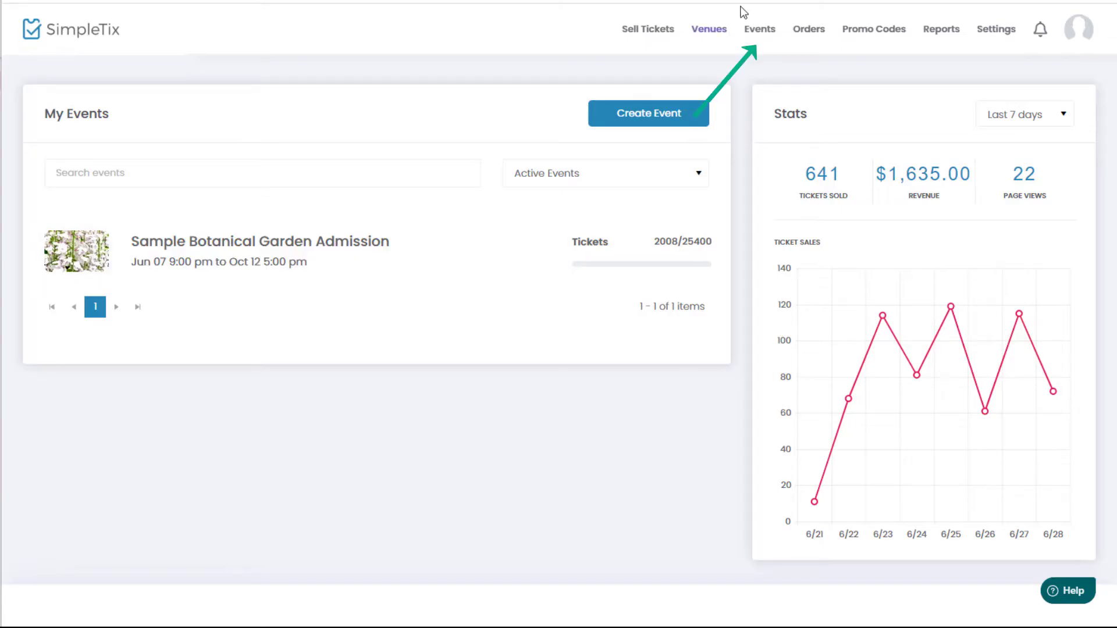
# Open the Sample Botanical Garden Admission event's attendee list and show the 7/3/2020 time slot from 3:00 PM to 5:00 PM
pyautogui.click(212, 277)
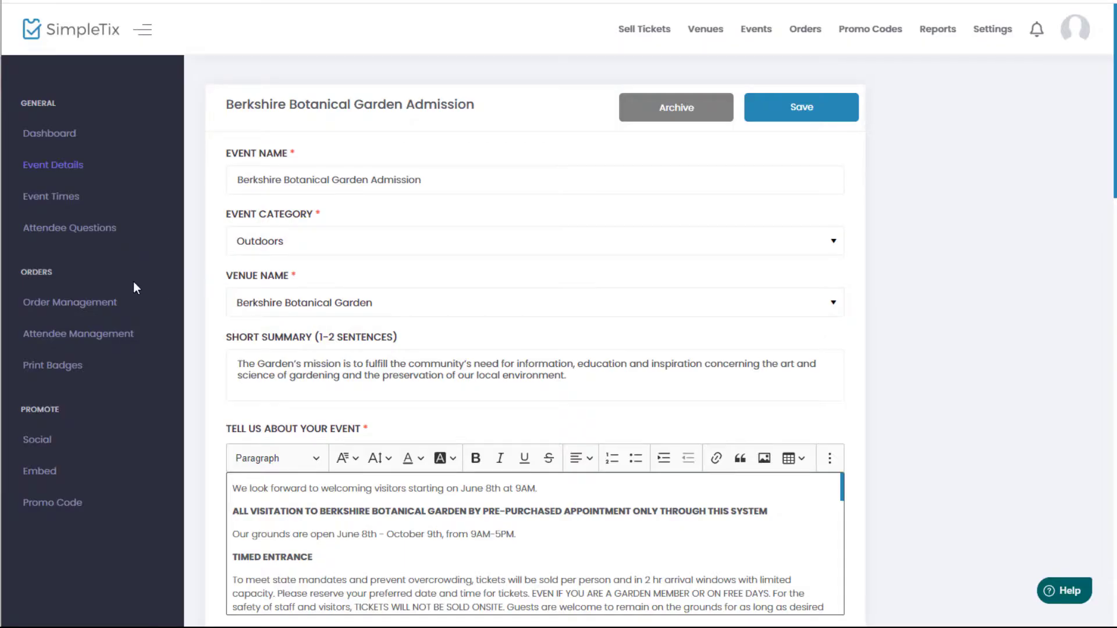
pyautogui.click(106, 337)
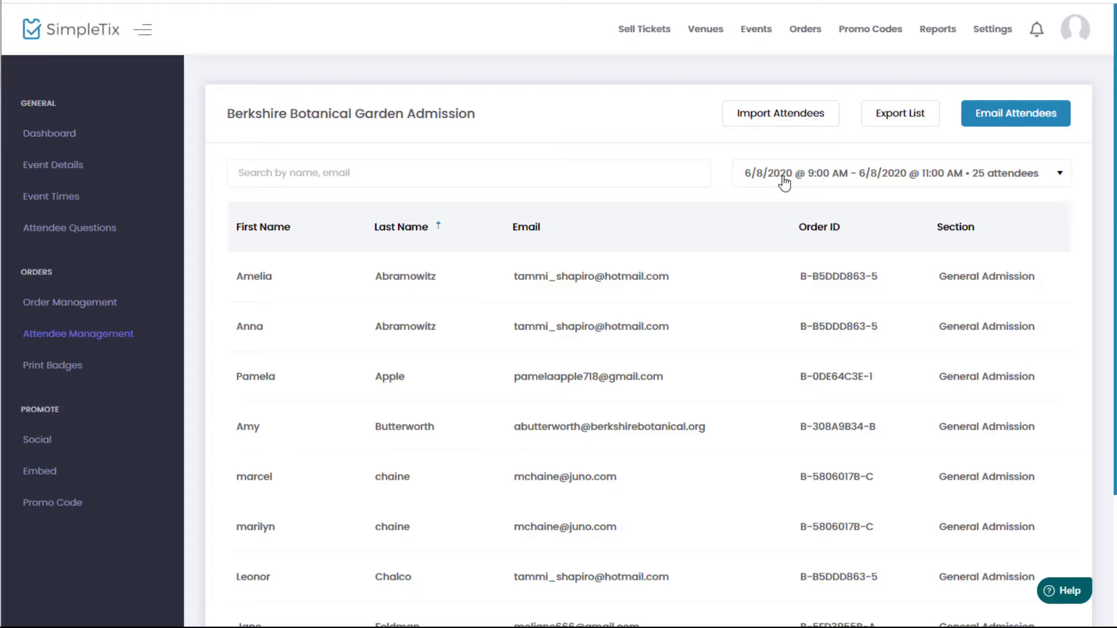
pyautogui.click(784, 183)
pyautogui.scroll(-5, 1008, 264)
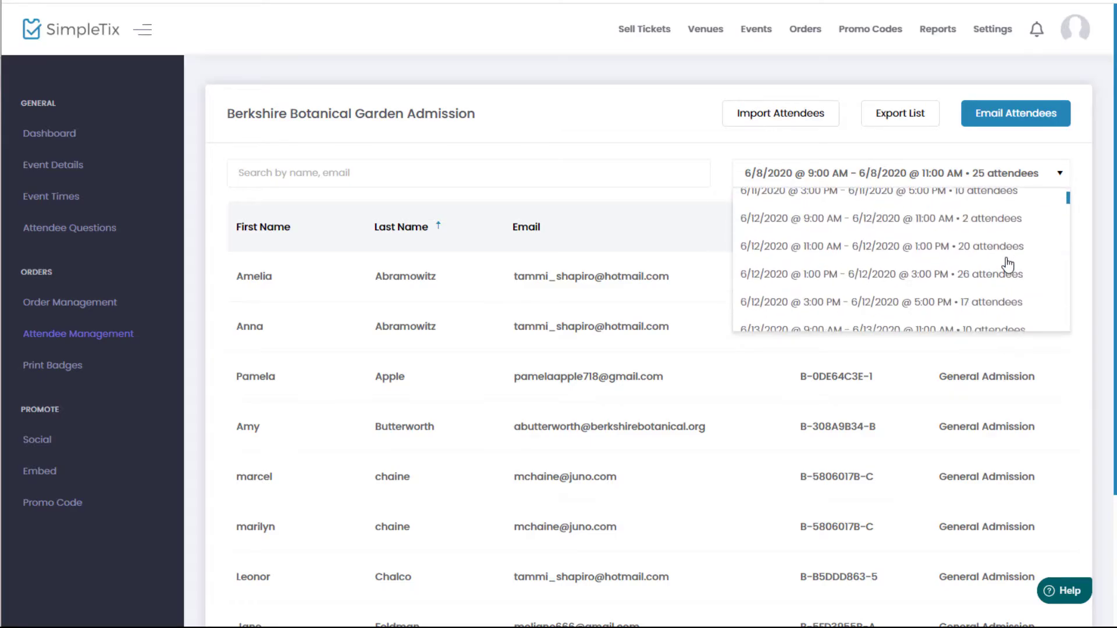
pyautogui.scroll(-15, 1008, 264)
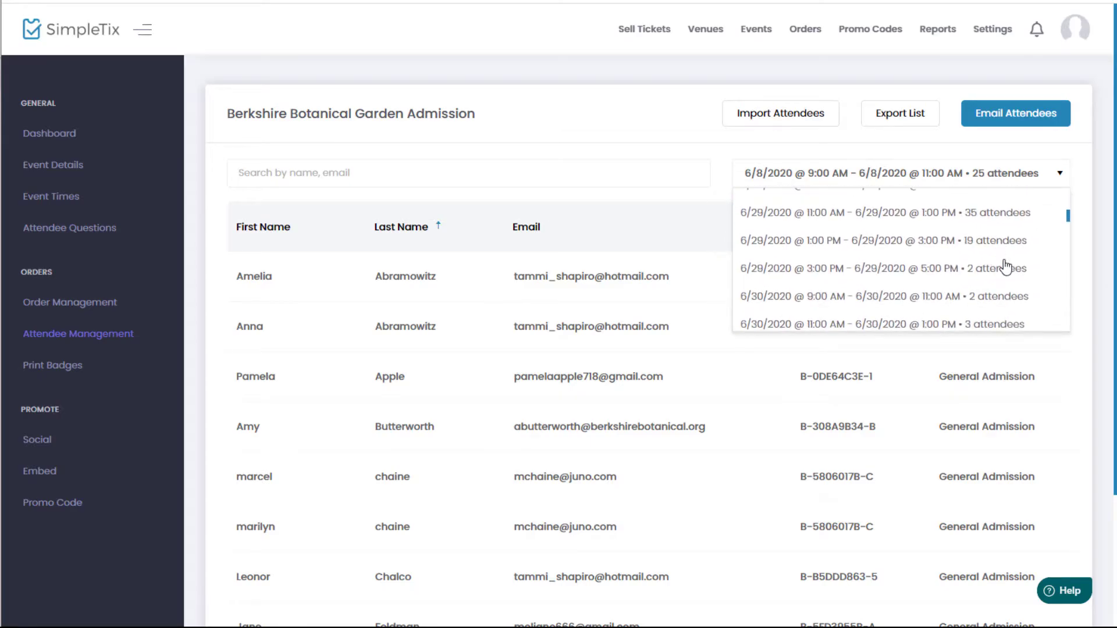
pyautogui.scroll(-8, 1006, 264)
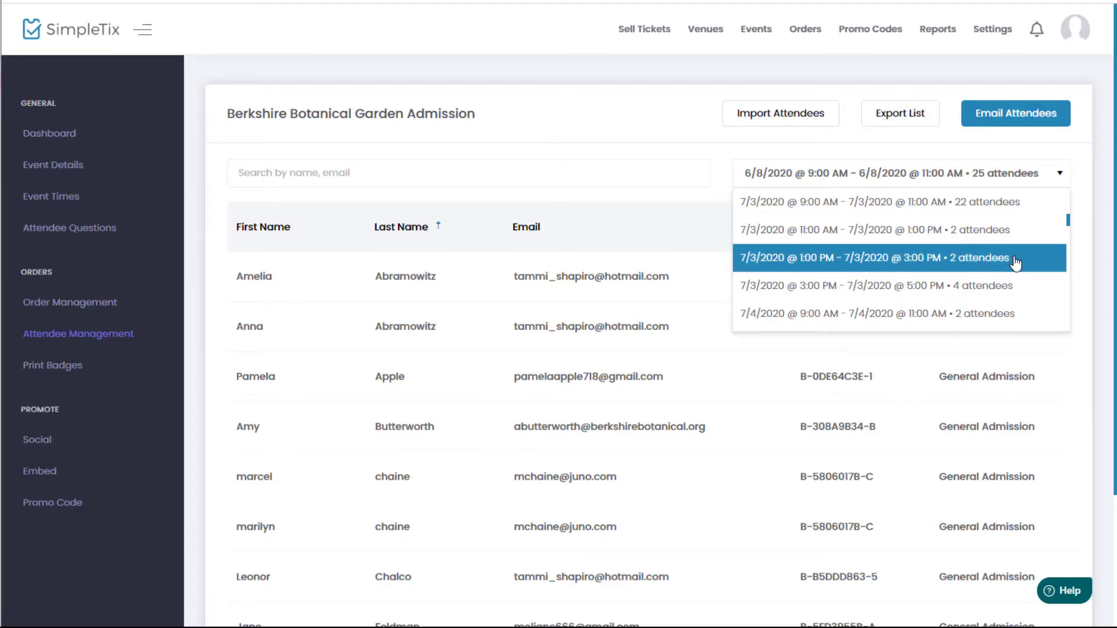
pyautogui.click(965, 295)
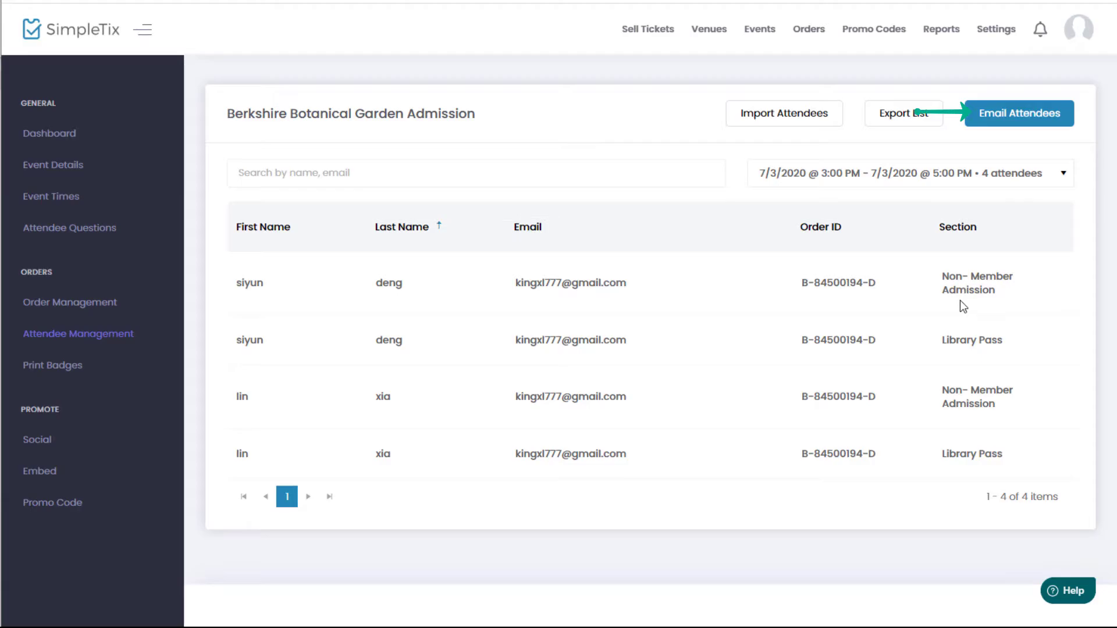
# Start an email to the selected time slot's attendees, switching the included eTickets off and back on
pyautogui.click(1007, 122)
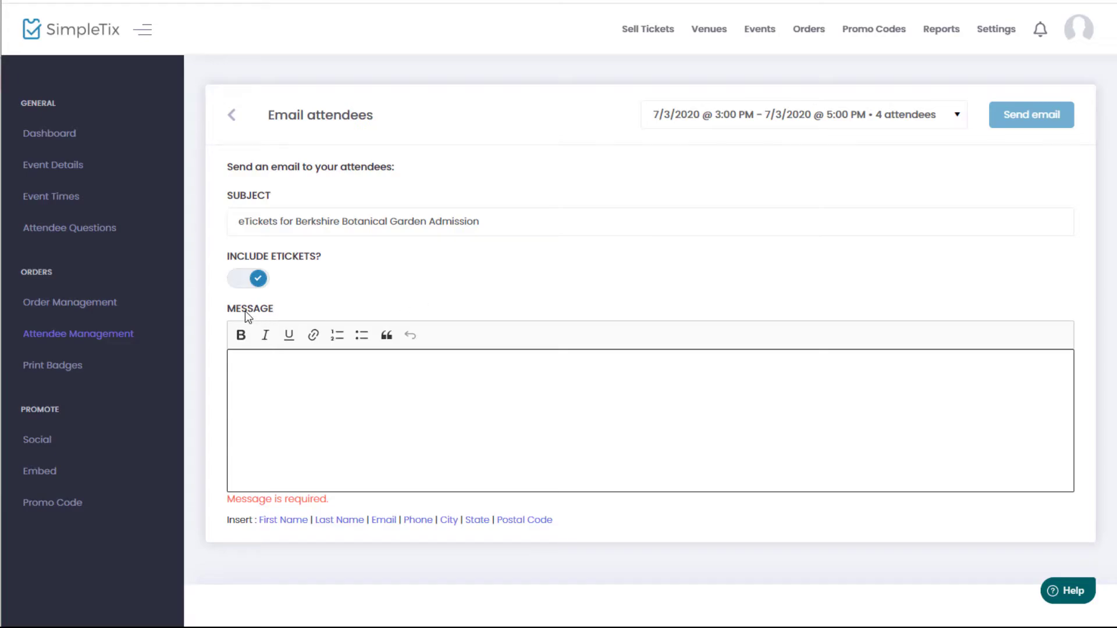
pyautogui.click(255, 278)
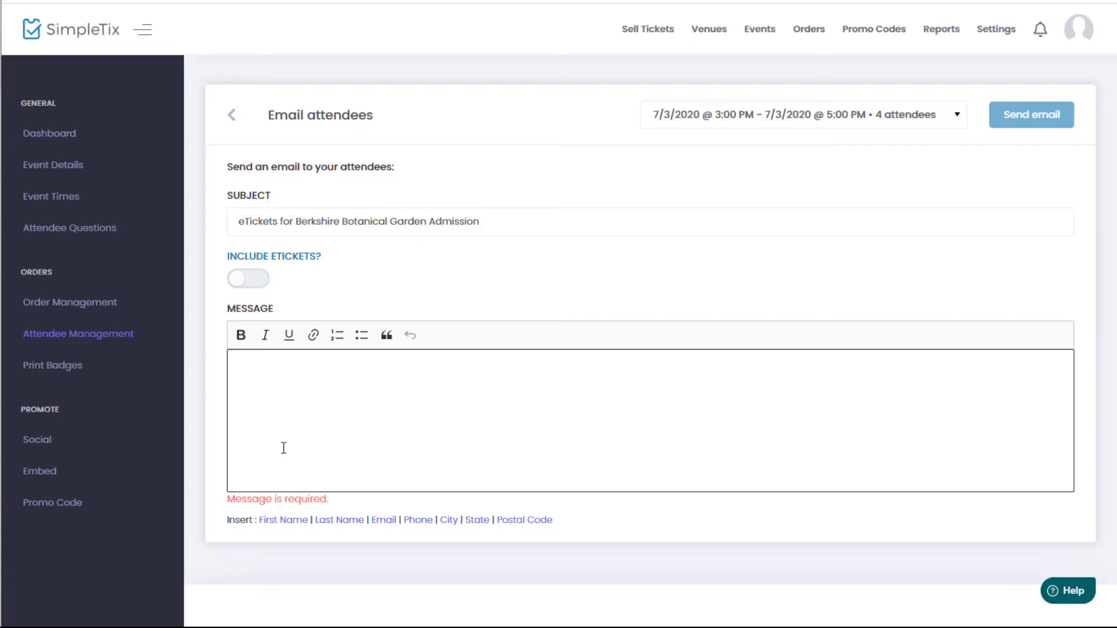
pyautogui.click(250, 282)
# Write the message "Hello {FIRST-NAME}," with the first-name placeholder, followed on a new line by "Masks are required for our garden tour."
pyautogui.click(404, 462)
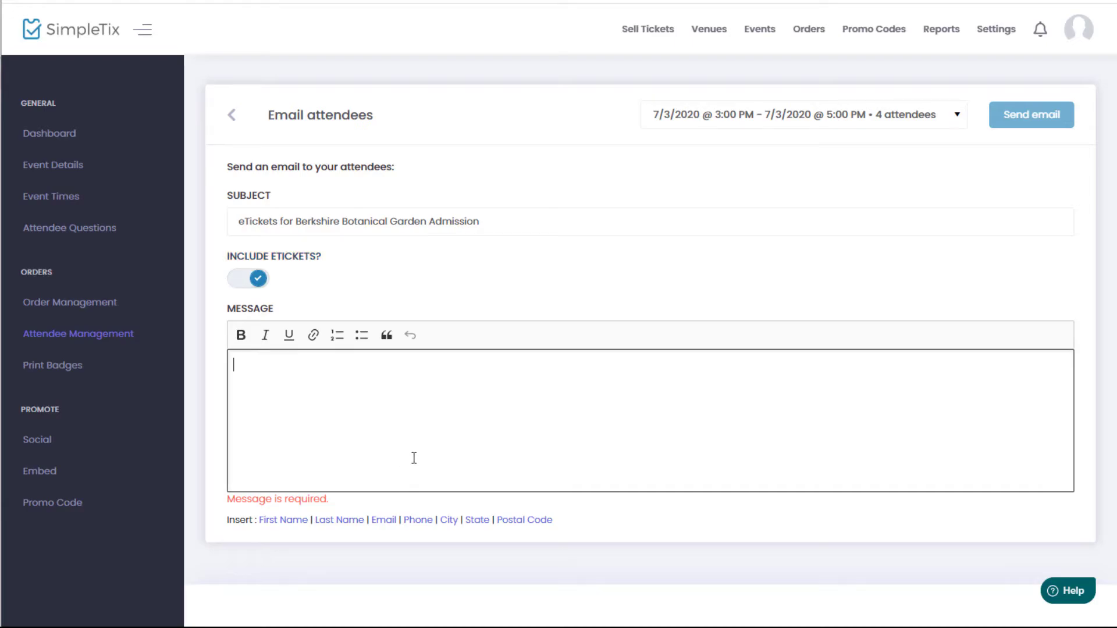
pyautogui.write('Hel')
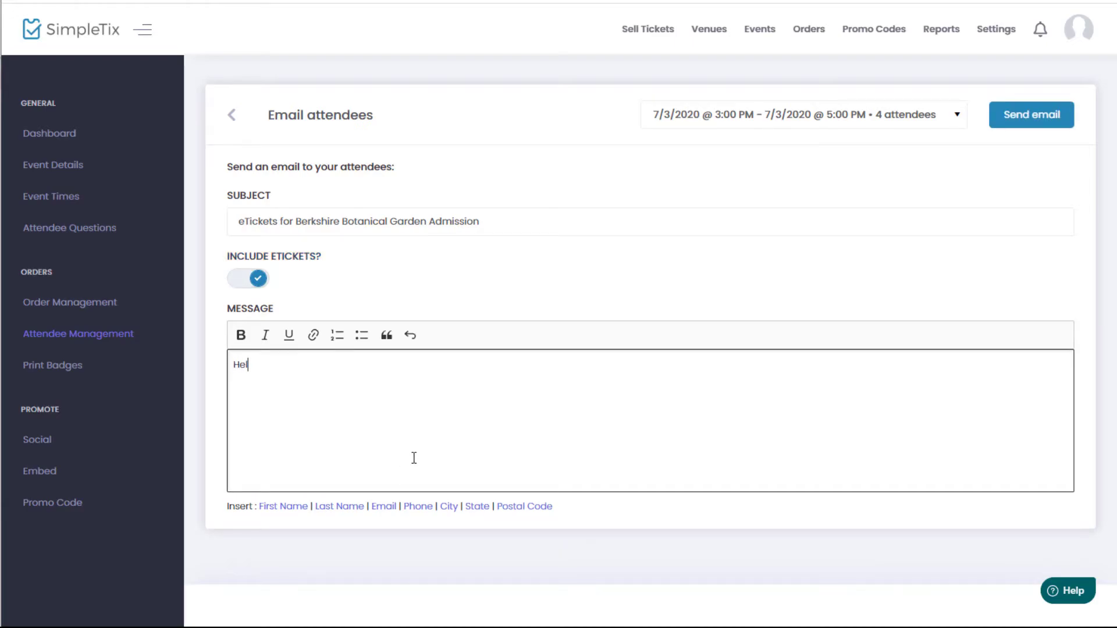
pyautogui.write('lo')
pyautogui.click(286, 506)
pyautogui.write(',')
pyautogui.press('Return')
pyautogui.hotkey('ctrl', 'v')
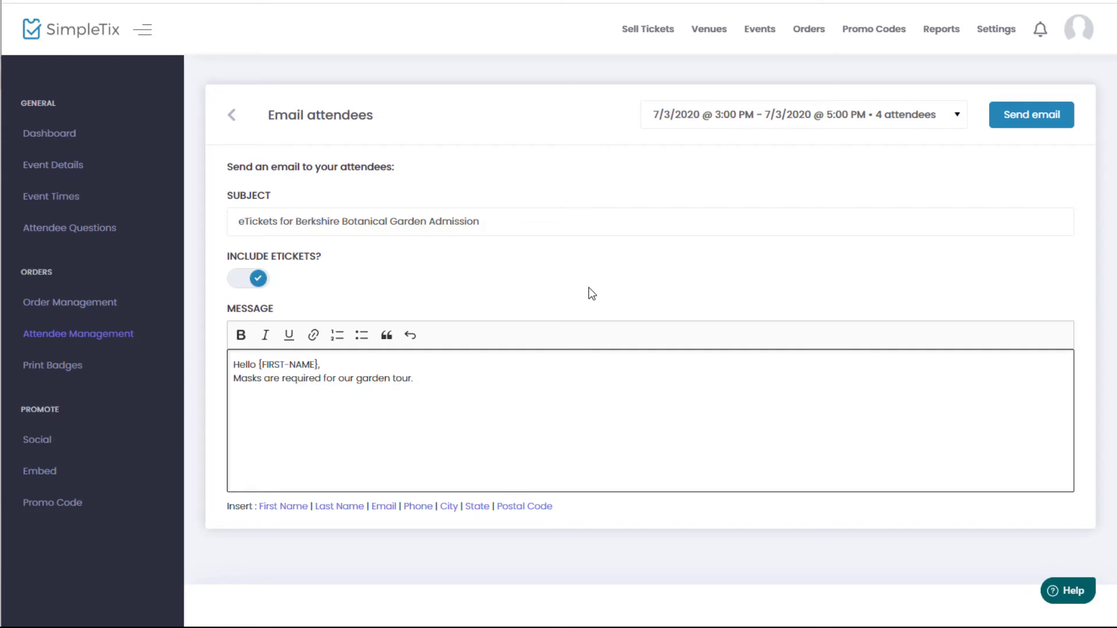
pyautogui.rightClick(270, 490)
pyautogui.press('Escape')
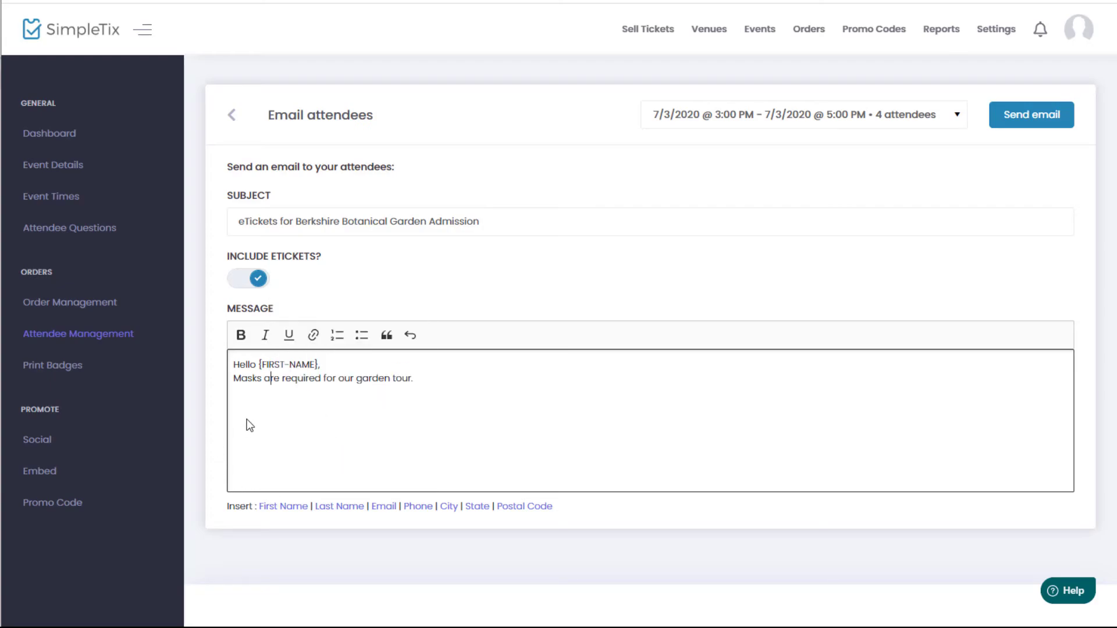